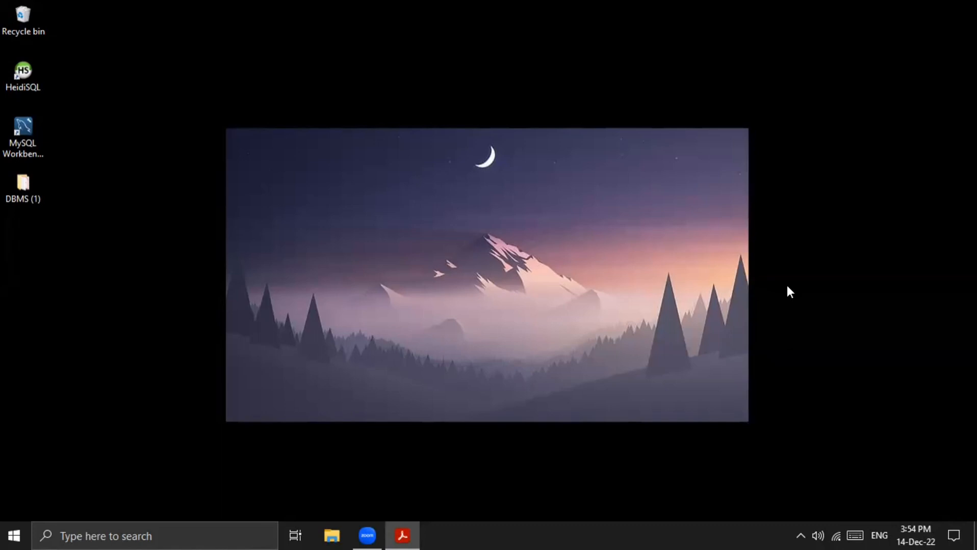
Step: Review the database and table requirements in Question Set 02.pdf in Adobe Acrobat Reader
click(401, 536)
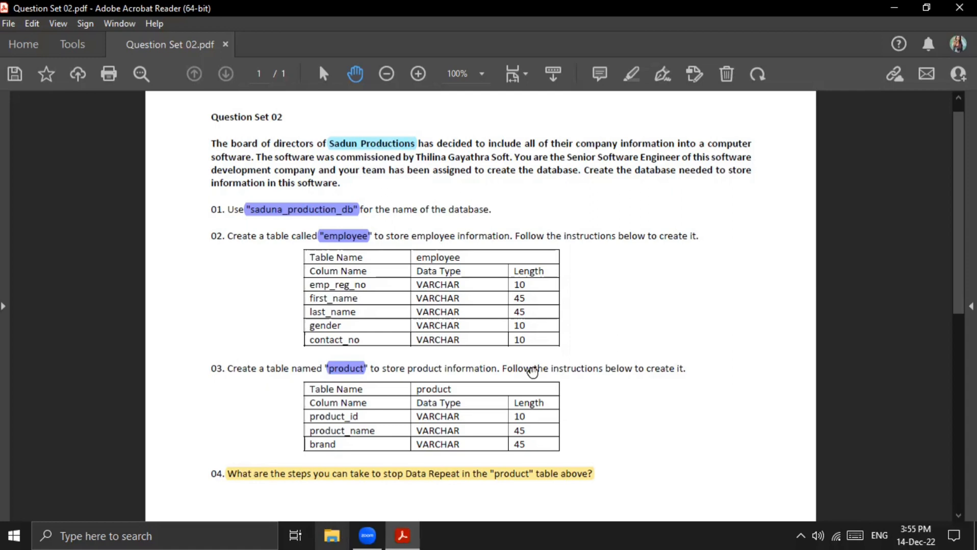
click(907, 7)
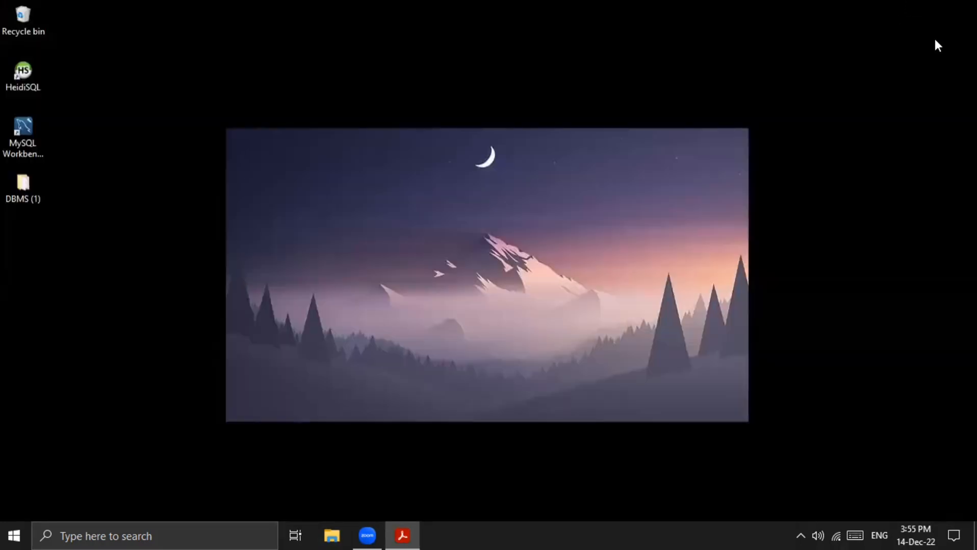
Step: Switch to MySQL Workbench and create a new, empty model
click(6, 147)
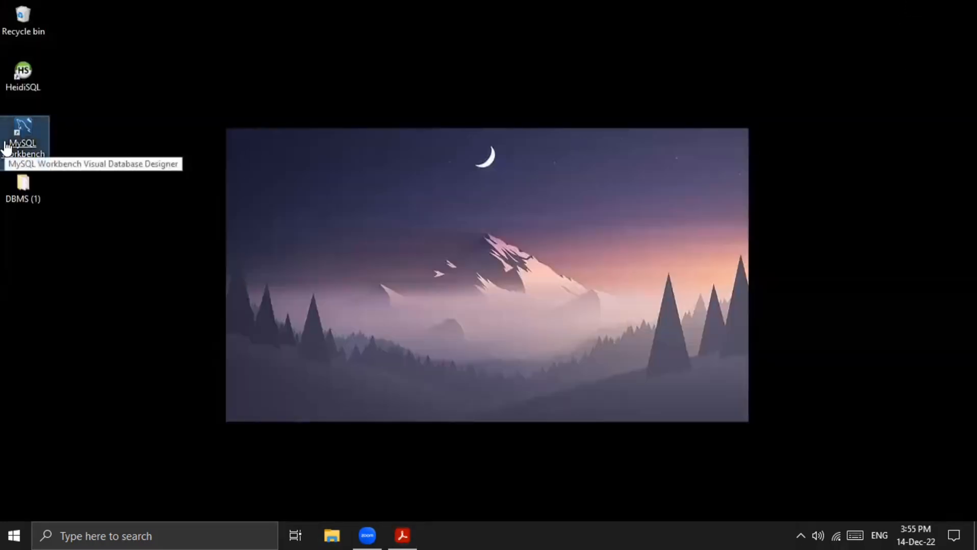
double_click(6, 148)
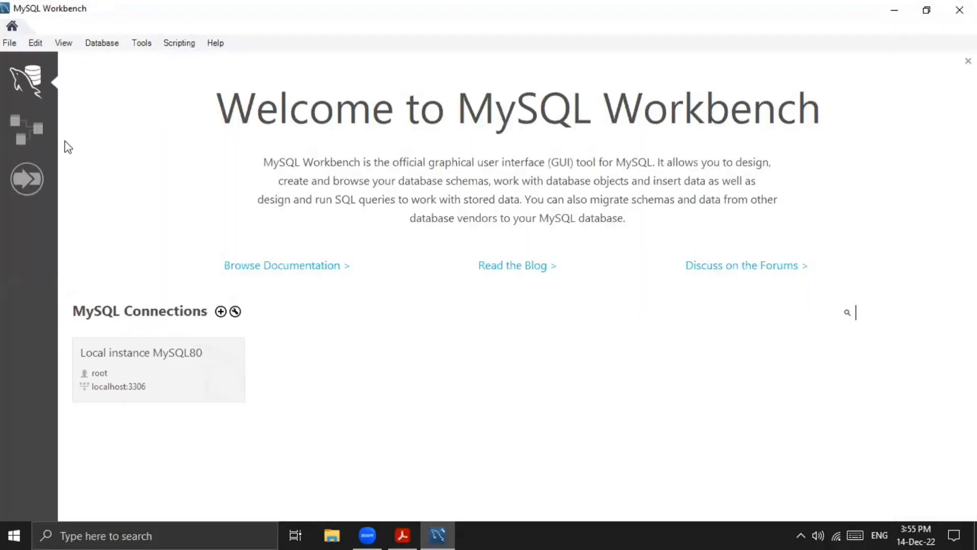
click(12, 43)
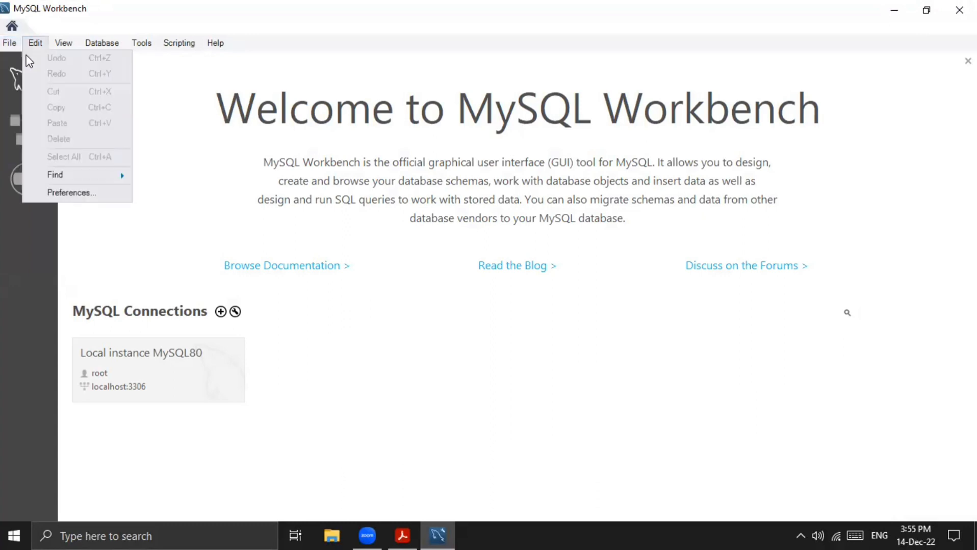
click(16, 53)
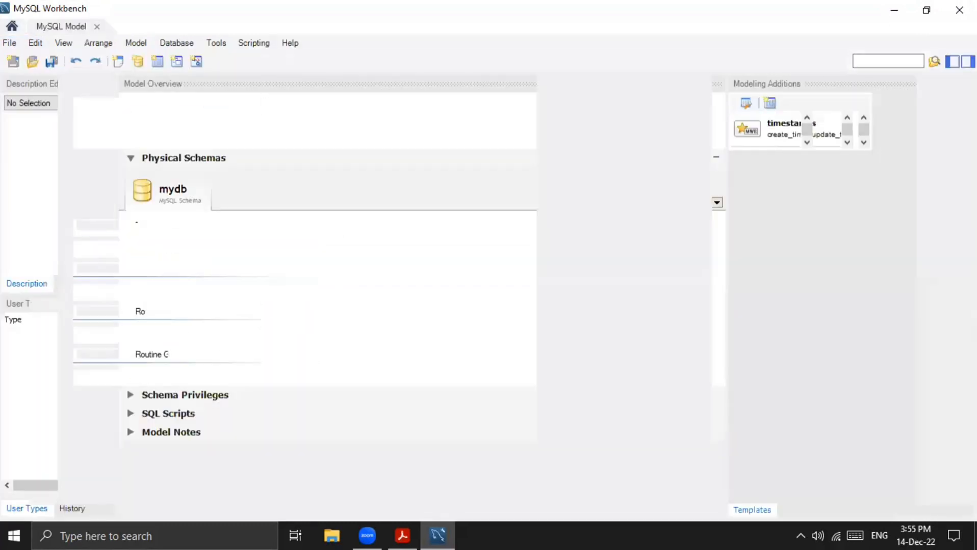
Step: Arrange the model window beside the question PDF and widen the Model Overview area at the expense of Modeling Additions
click(927, 10)
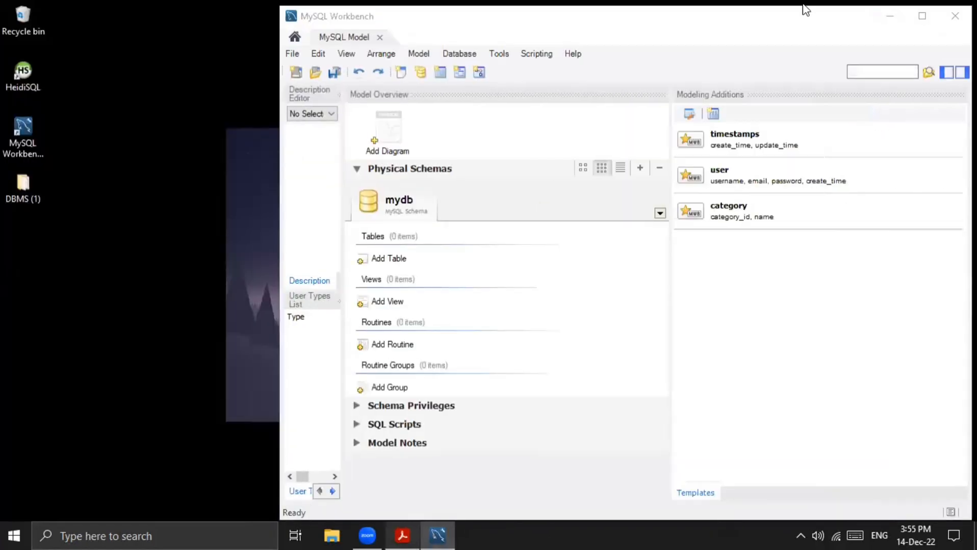
key(alt+Tab)
click(657, 269)
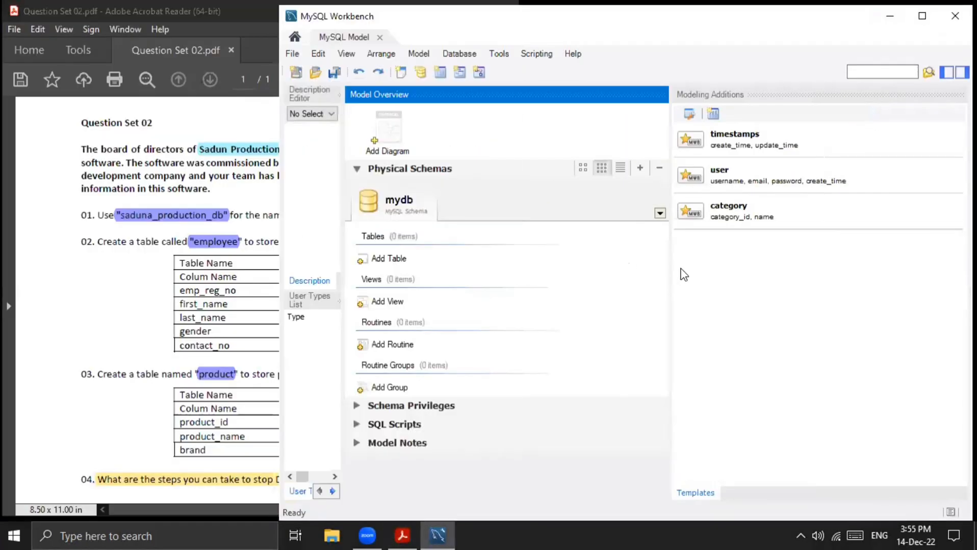
drag(670, 272, 943, 288)
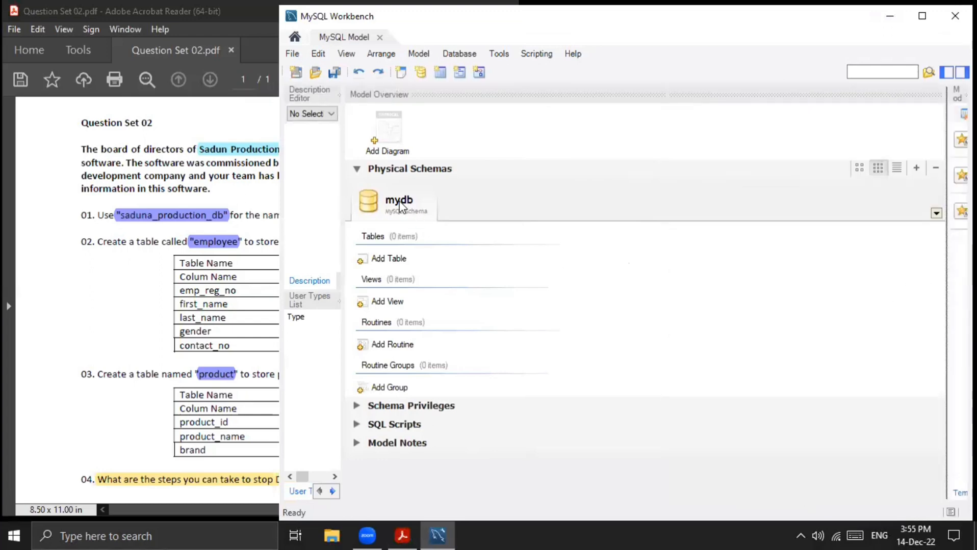
Step: Rename the mydb schema as saduna_production_db and close its schema editor
click(110, 252)
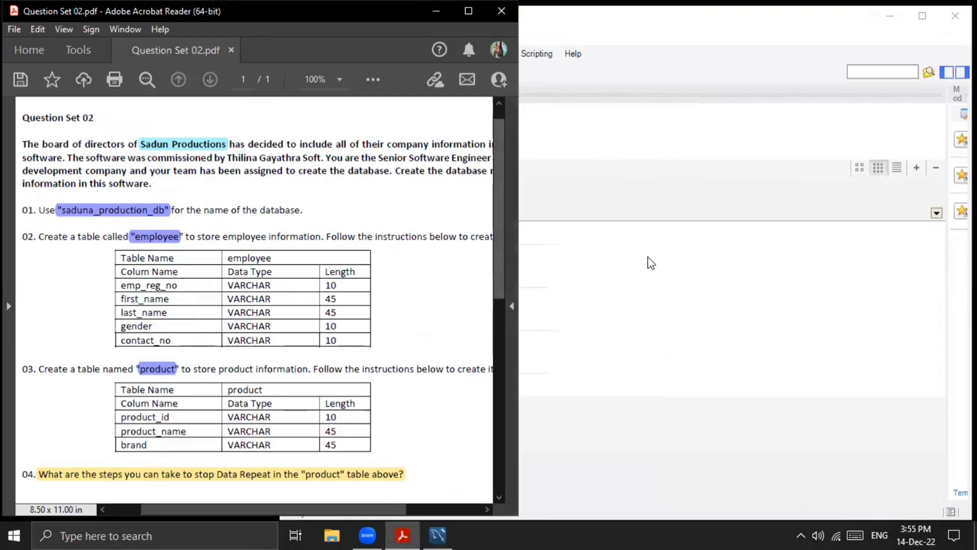
click(650, 263)
double_click(400, 204)
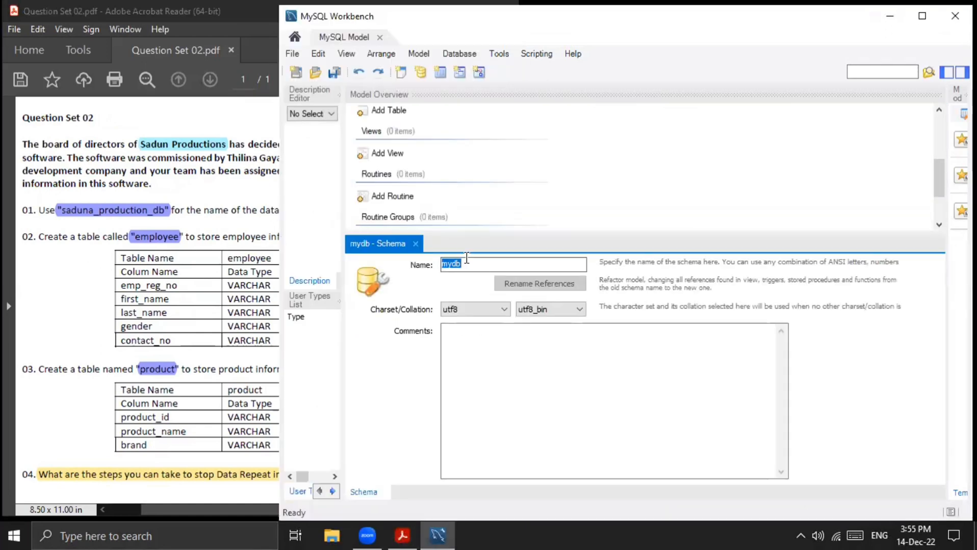
scroll(466, 214, up, 3)
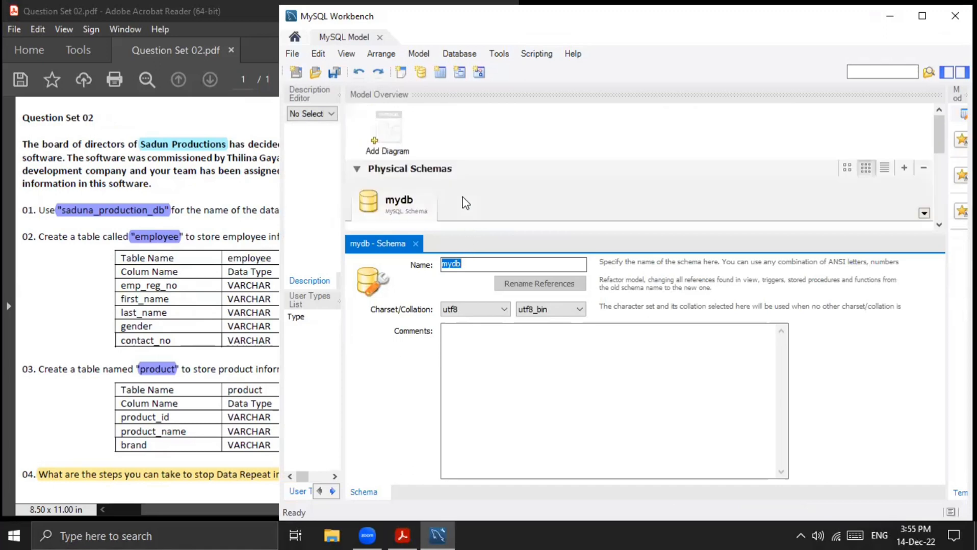
text(sad)
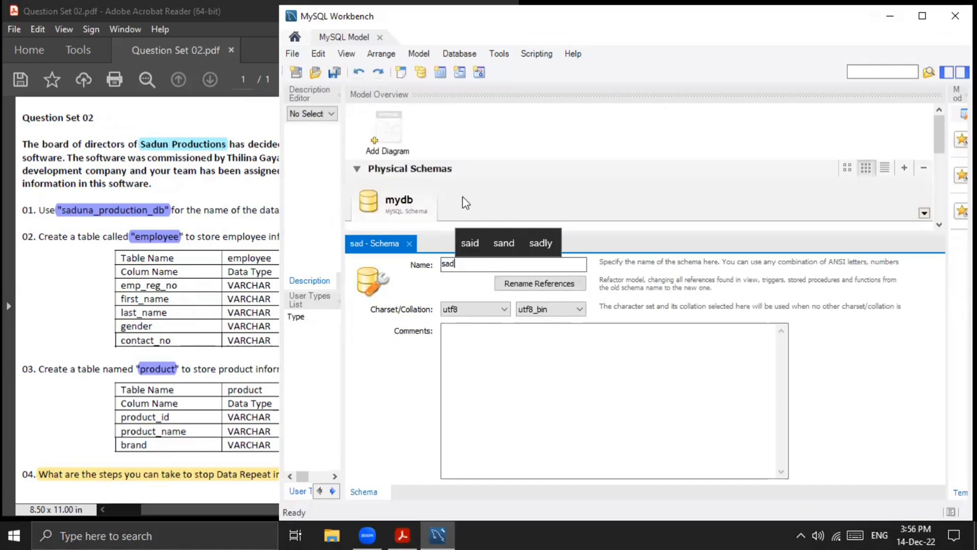
text(una)
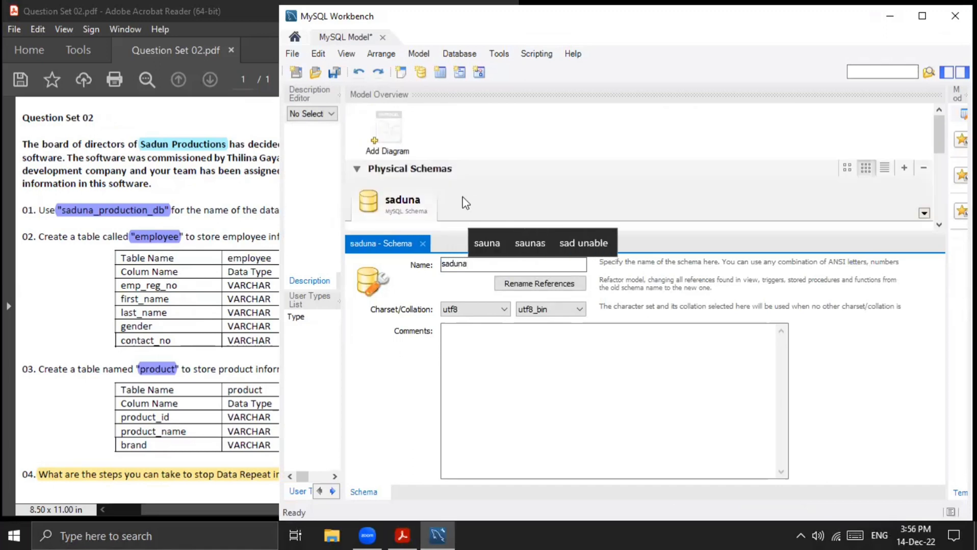
text(_prod)
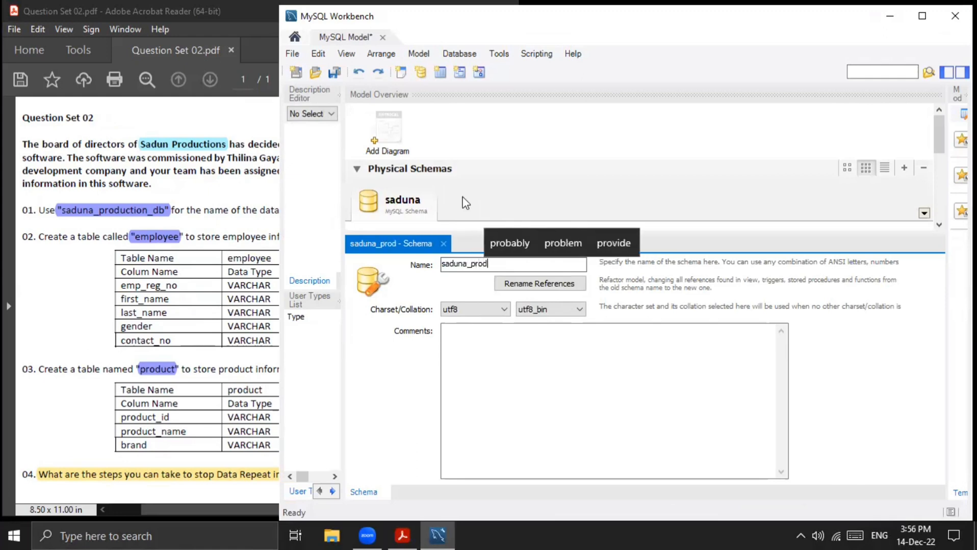
text(ucti)
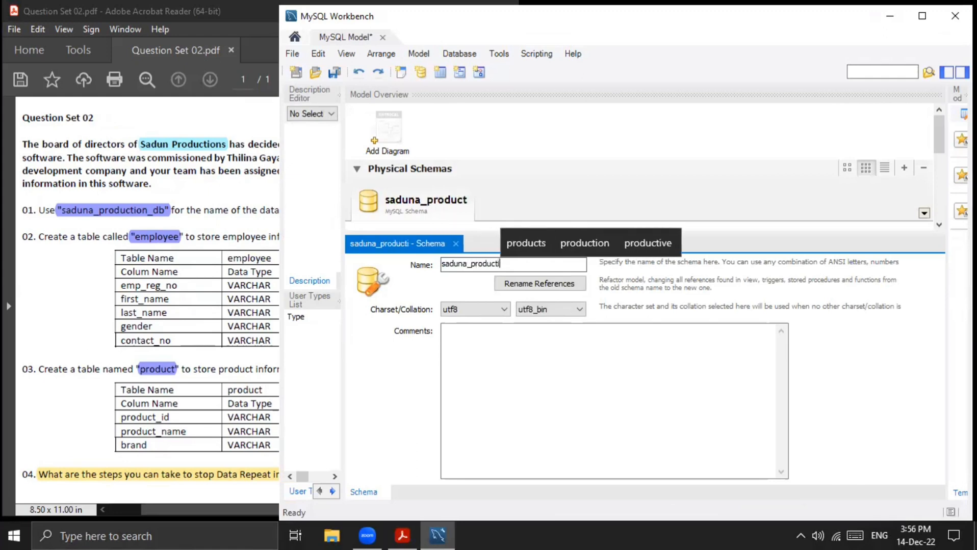
text(on_d)
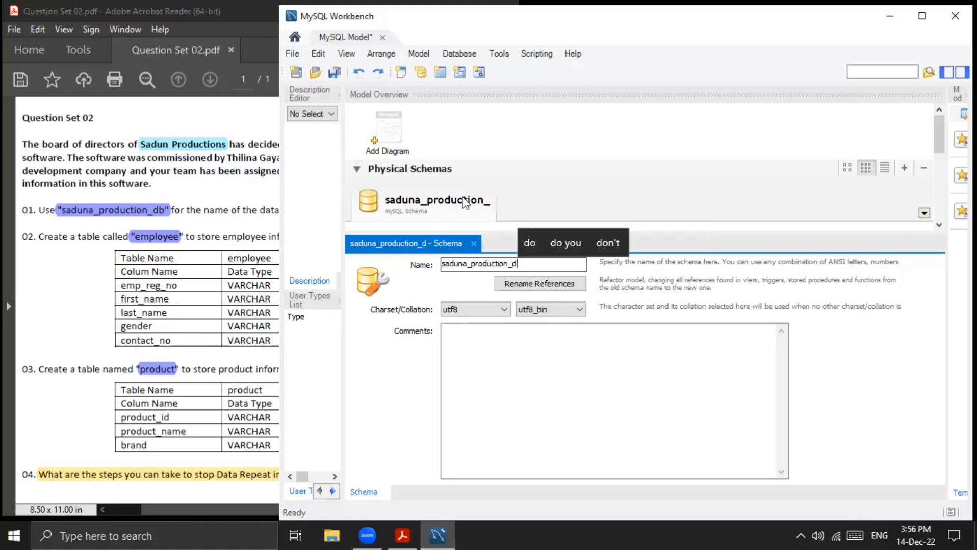
text(b)
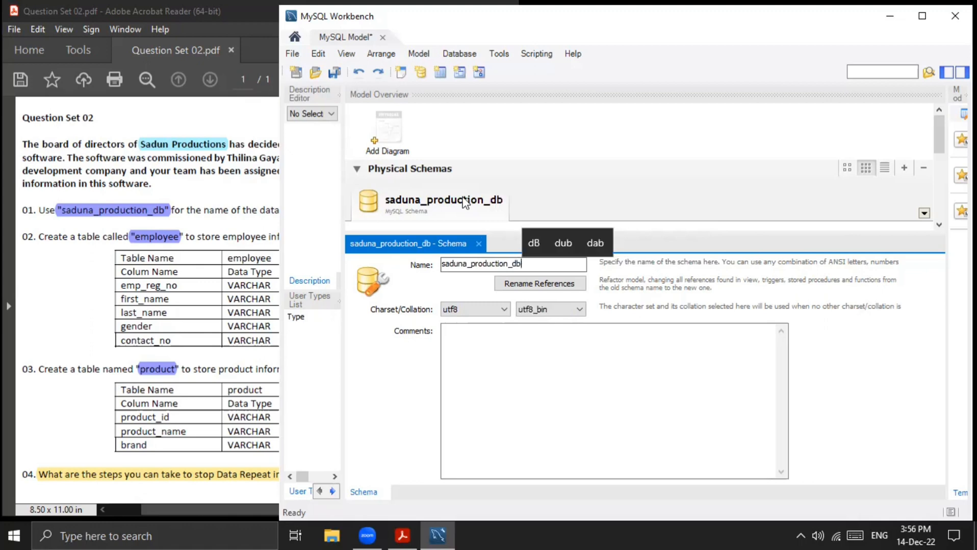
click(479, 244)
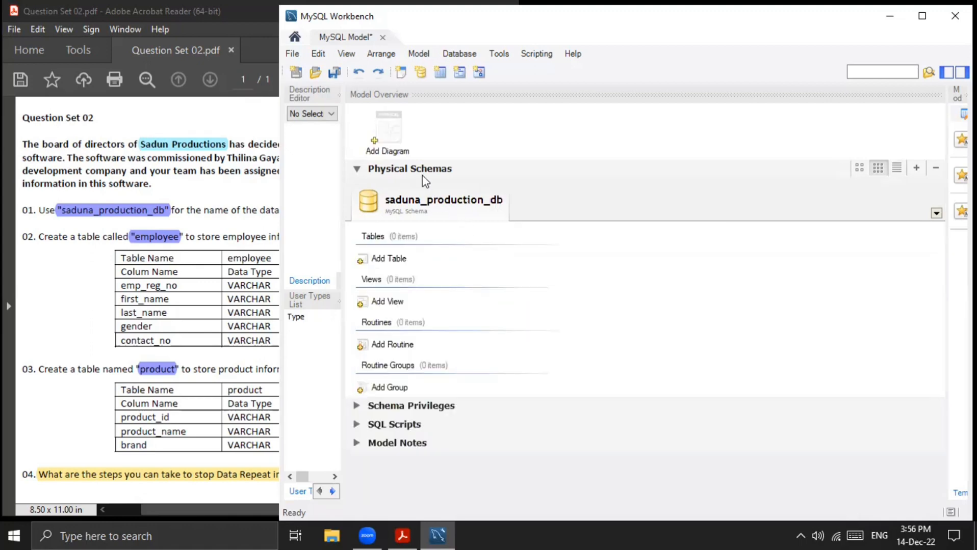
Step: Add an EER diagram to the model and shrink the Bird's Eye area to enlarge the canvas
double_click(387, 134)
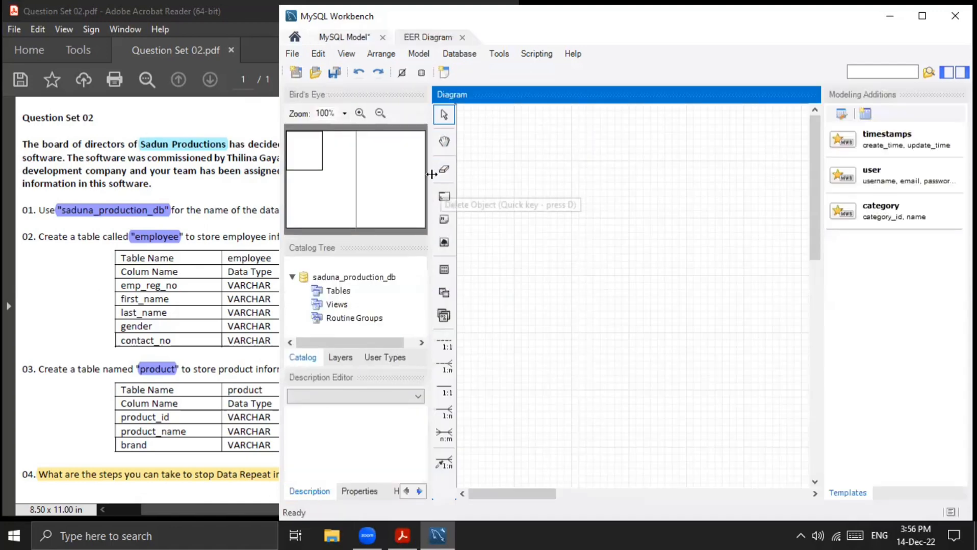
drag(430, 174, 319, 199)
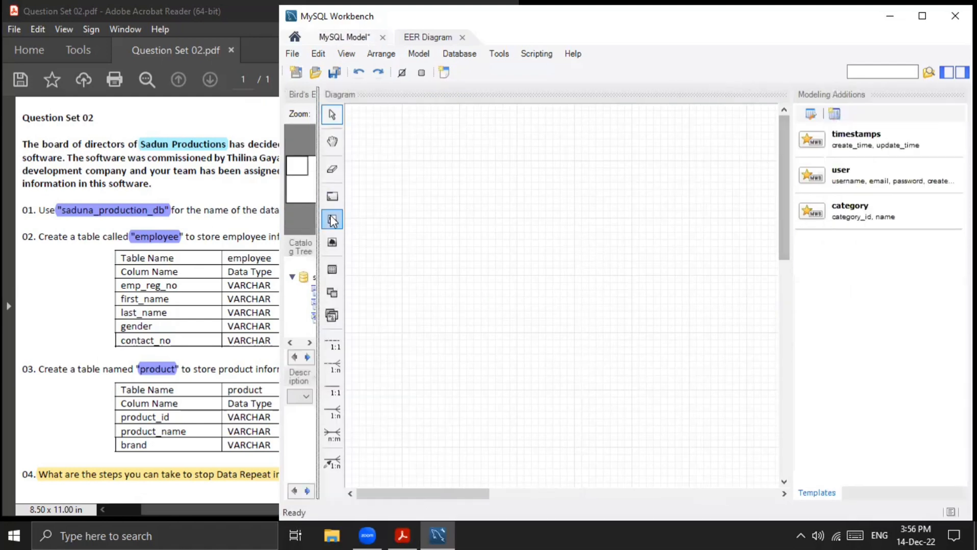
Step: Place a new table near the upper middle of the diagram and name it employee, as the question sheet requires
click(204, 211)
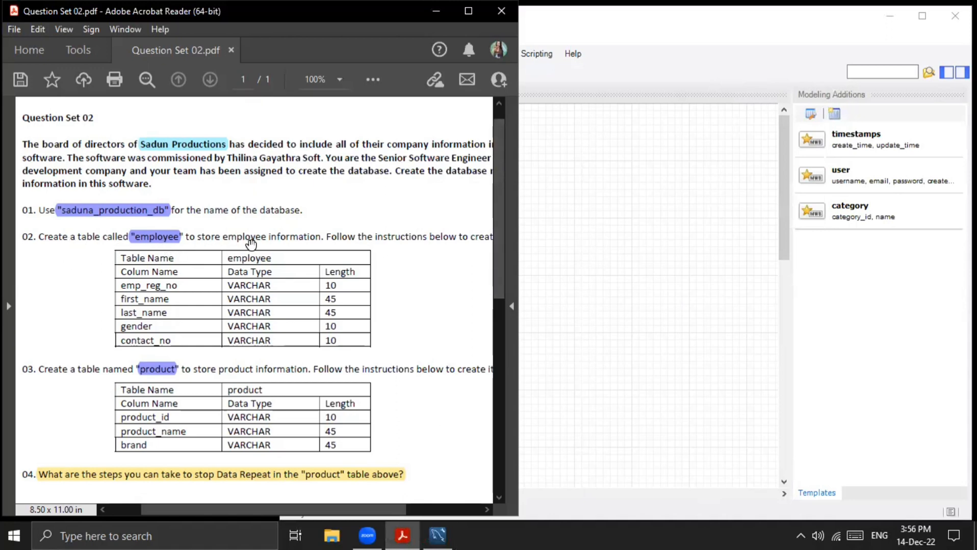
mouse_move(256, 251)
mouse_down()
mouse_move(153, 251)
mouse_move(265, 252)
mouse_move(201, 230)
mouse_move(264, 253)
mouse_up()
click(714, 253)
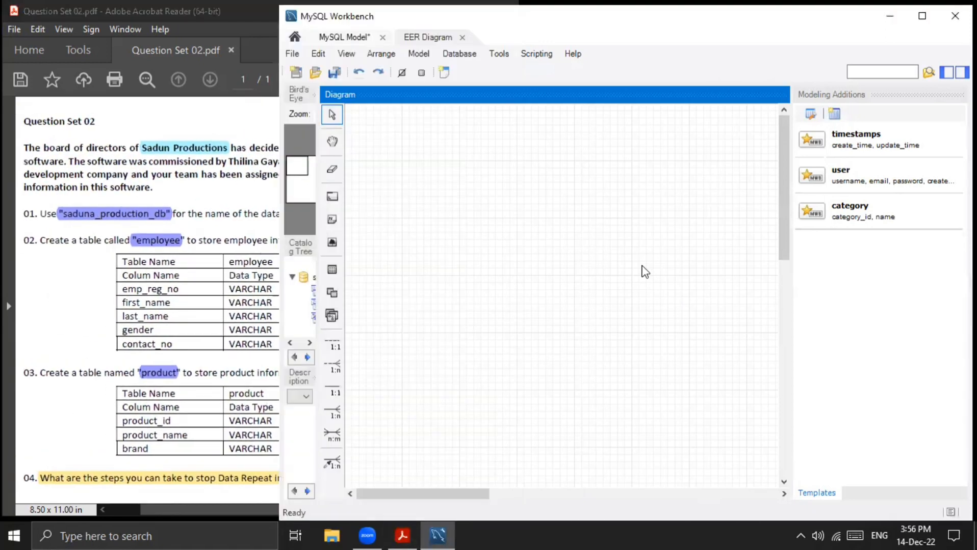
click(331, 269)
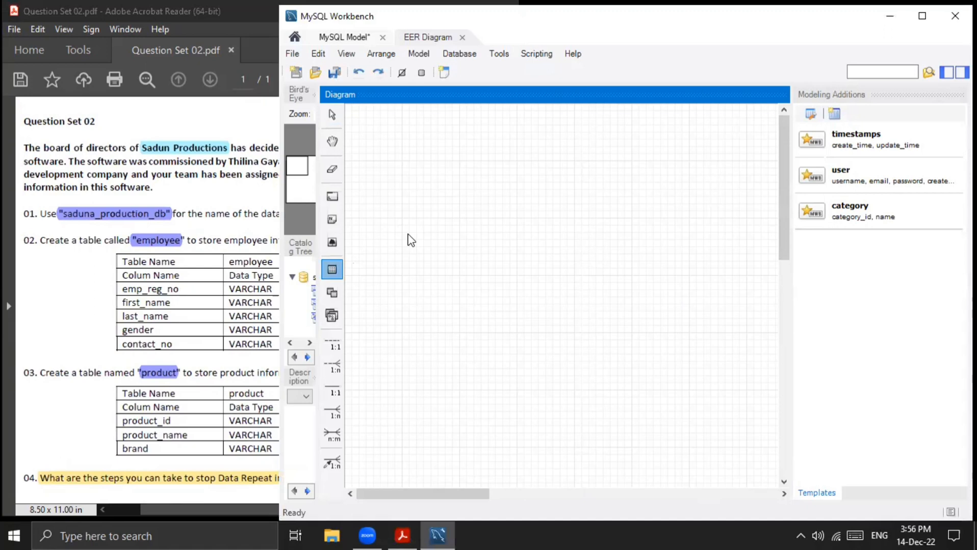
click(497, 161)
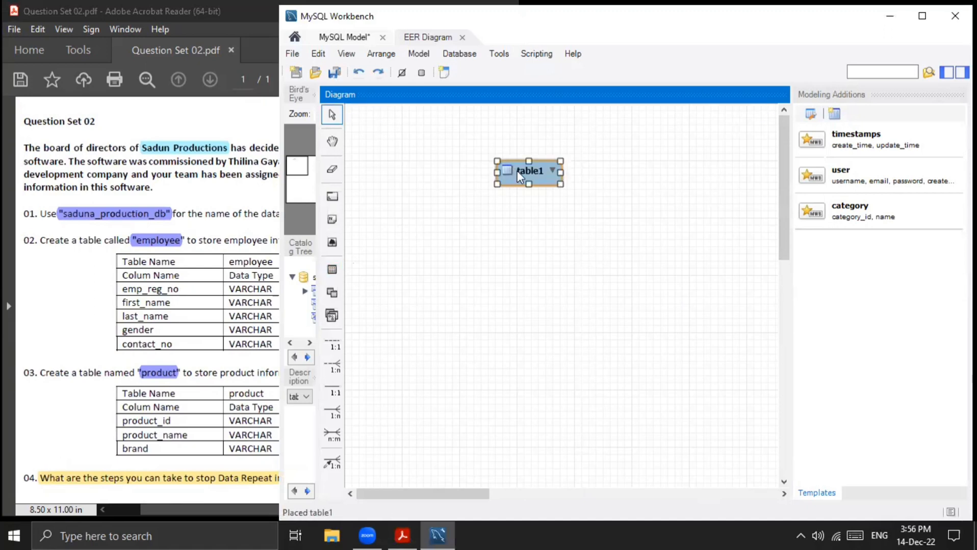
double_click(516, 170)
text(emplo)
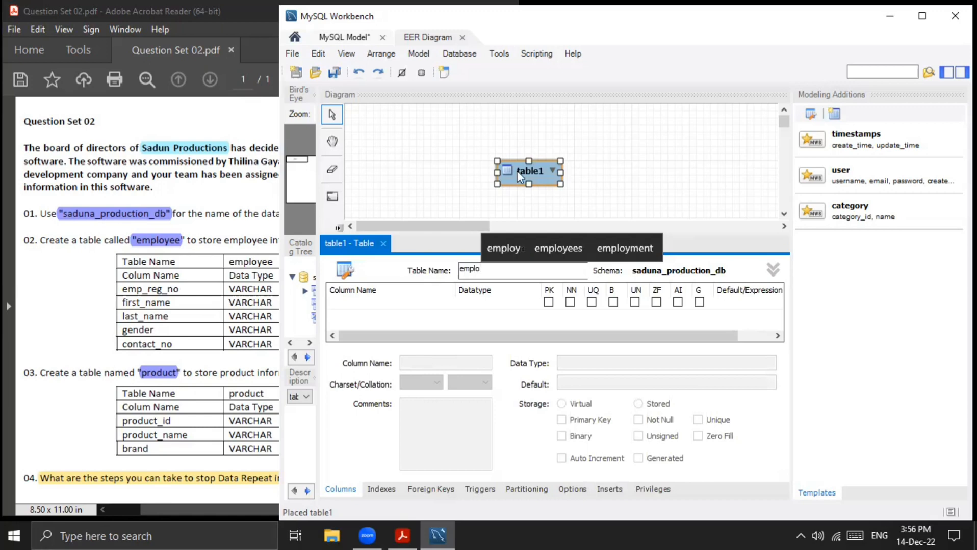
text(yee)
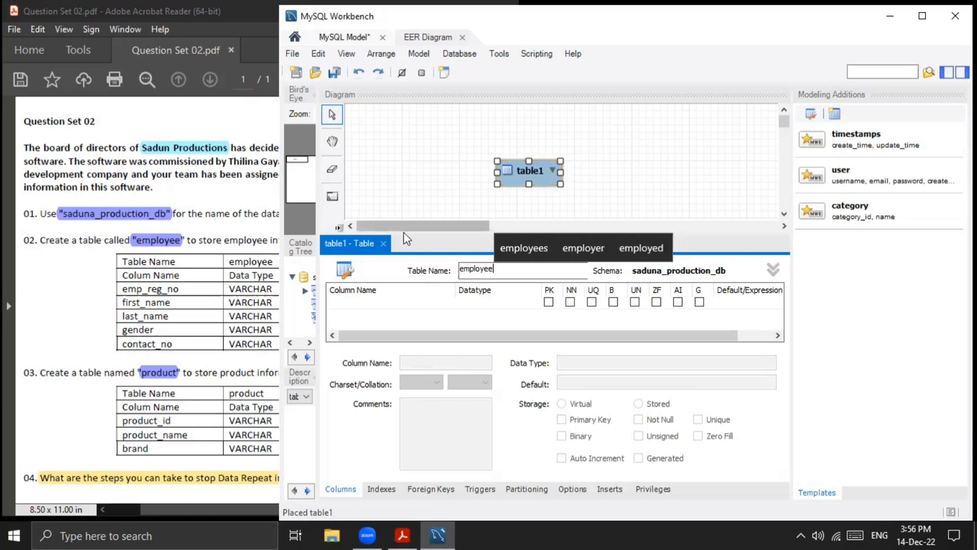
Step: Add a first column named emp_reg_no to the employee table
click(352, 304)
click(353, 304)
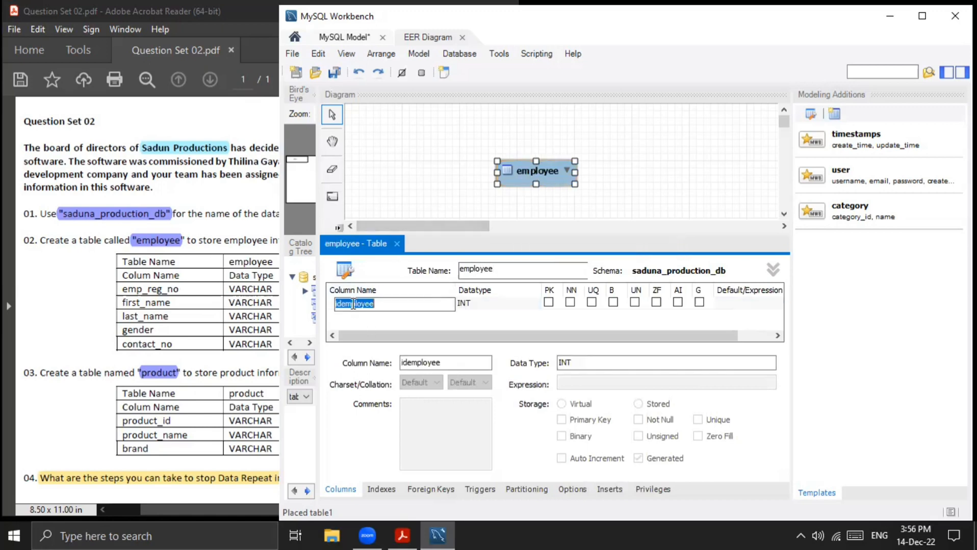
text(emp_)
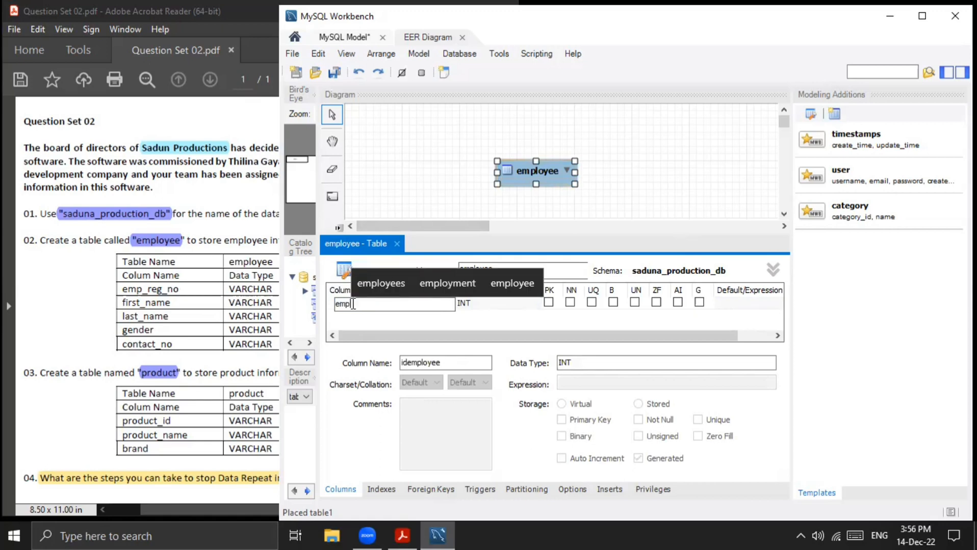
text(reg)
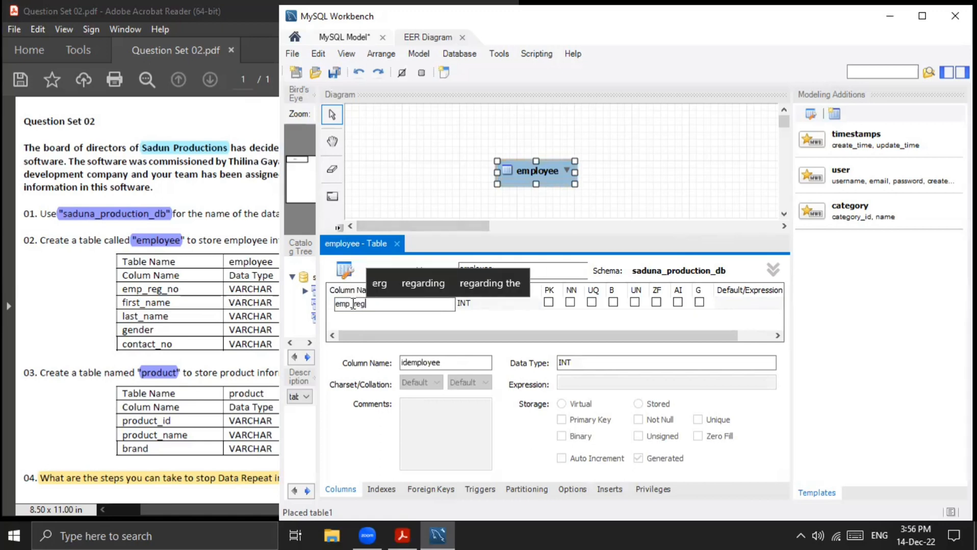
text(_no)
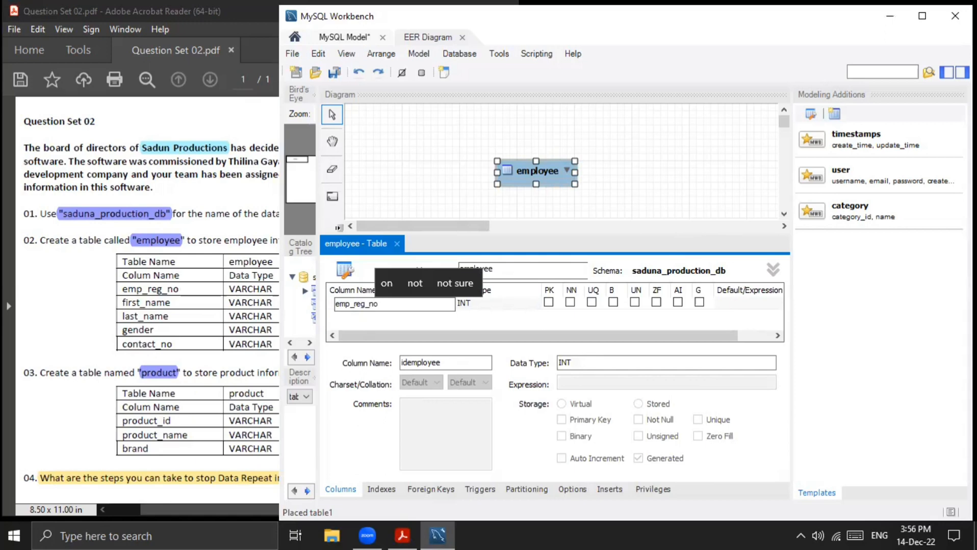
Step: Check the required data types in the question PDF and set the emp_reg_no column's datatype to VARCHAR(10)
click(223, 332)
drag(241, 334, 160, 335)
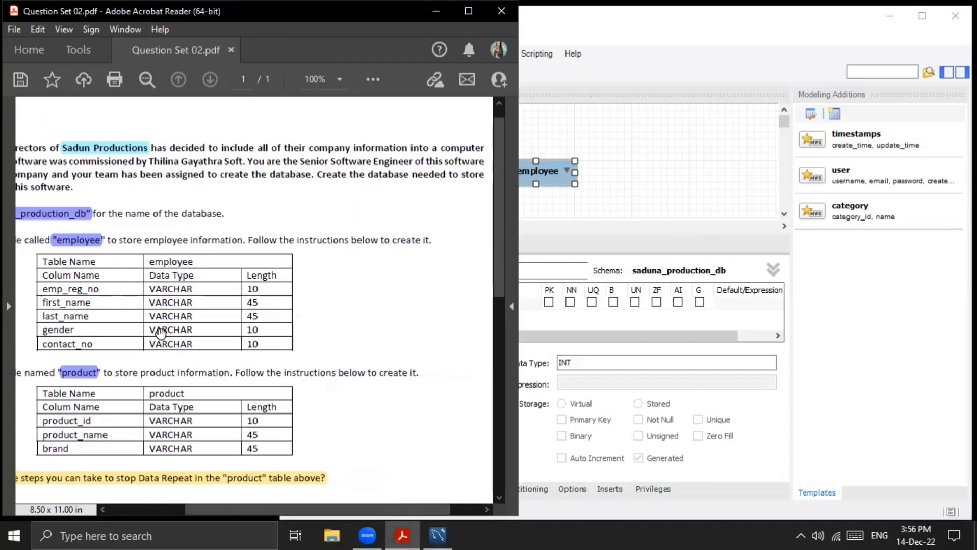
click(635, 238)
double_click(473, 306)
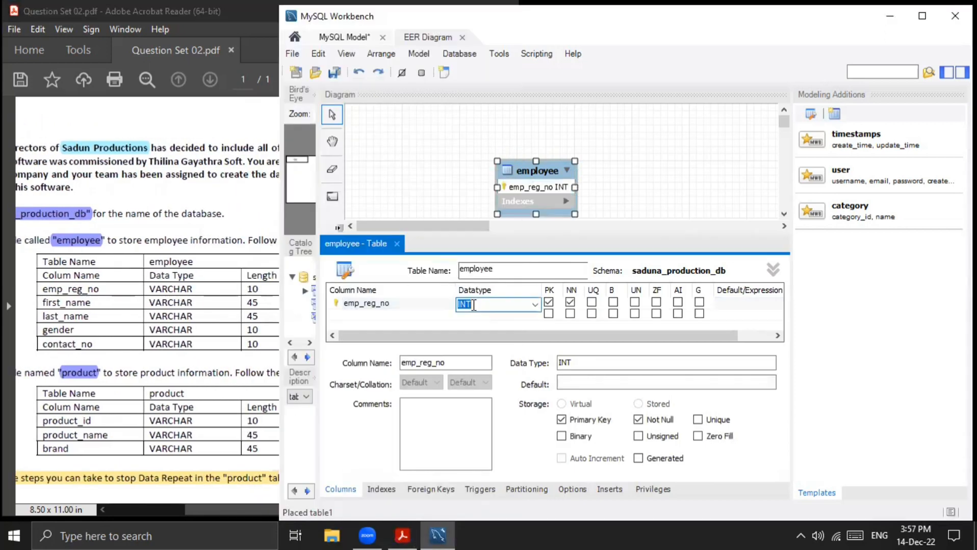
text(VARCHAR)
click(497, 304)
text((10))
key(Return)
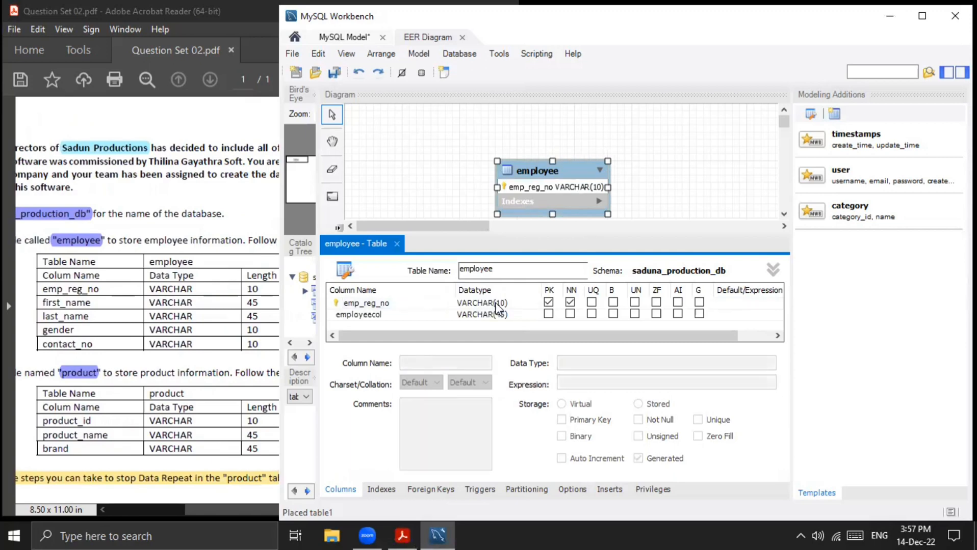
Step: Add a first_name column with datatype VARCHAR(45) below emp_reg_no in the employee table
double_click(374, 314)
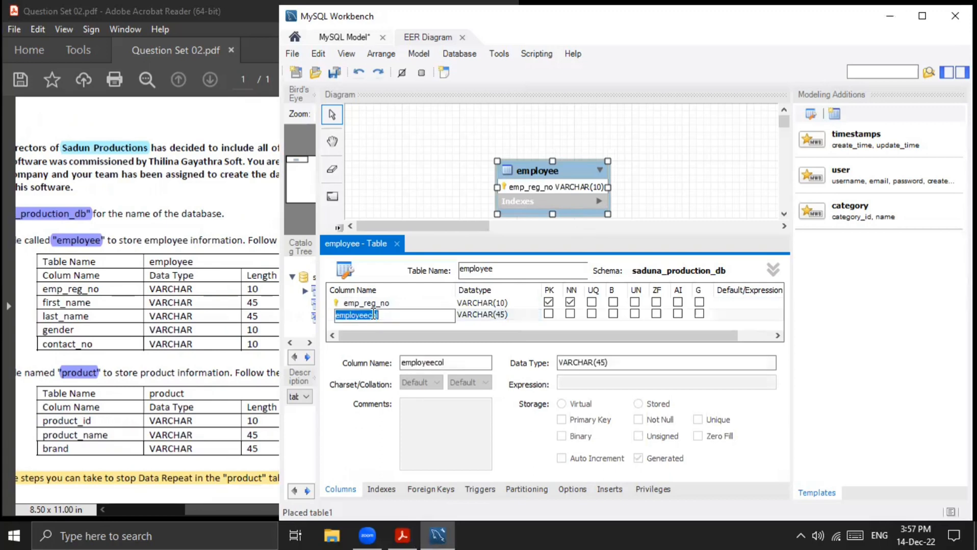
text(firs)
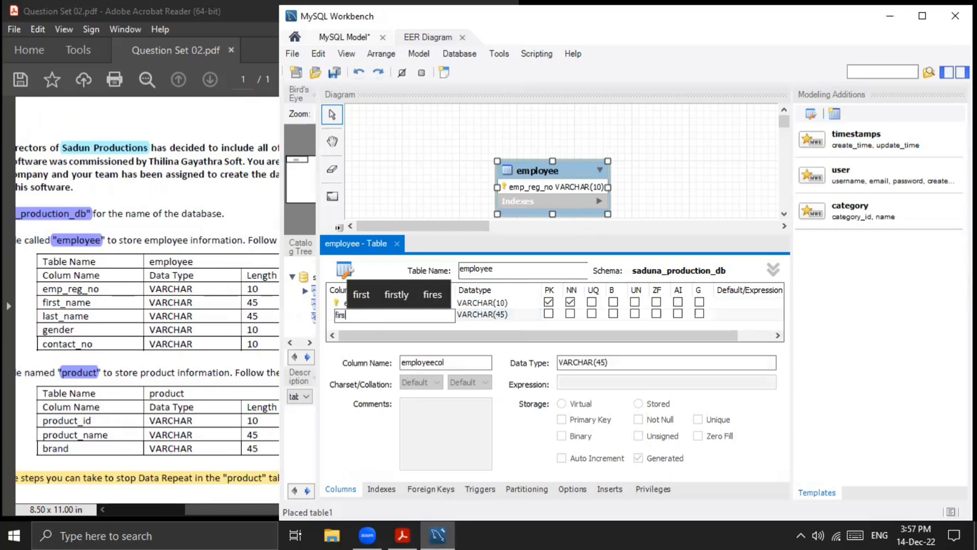
text(t_)
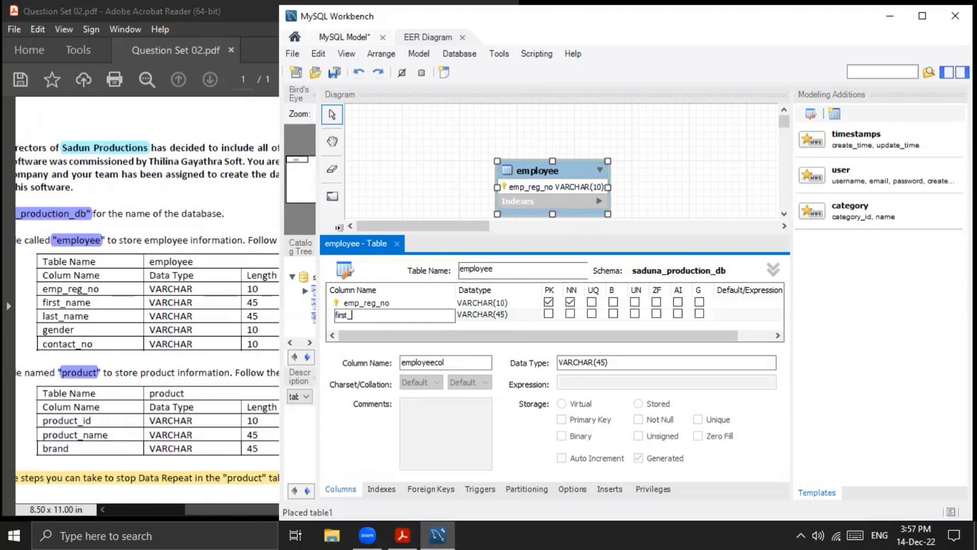
text(name)
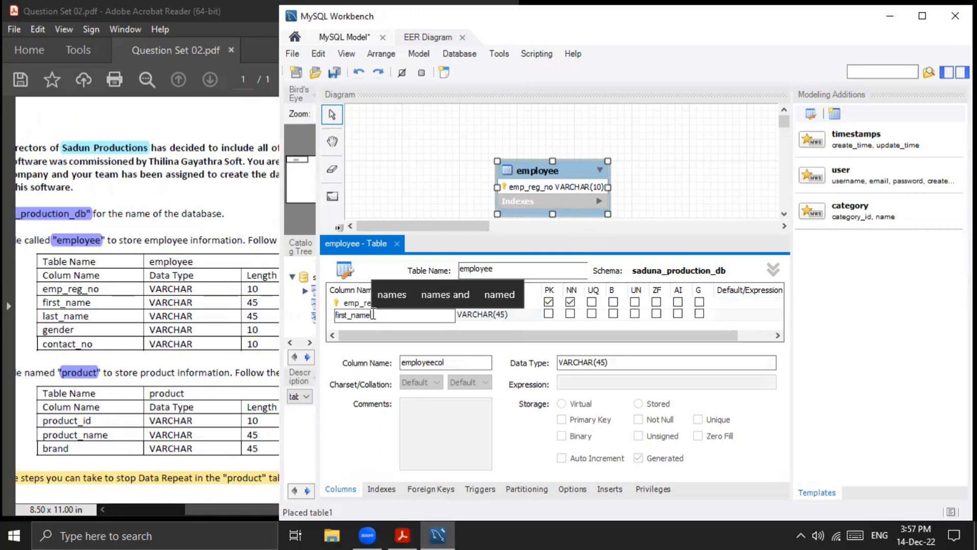
click(482, 315)
key(Return)
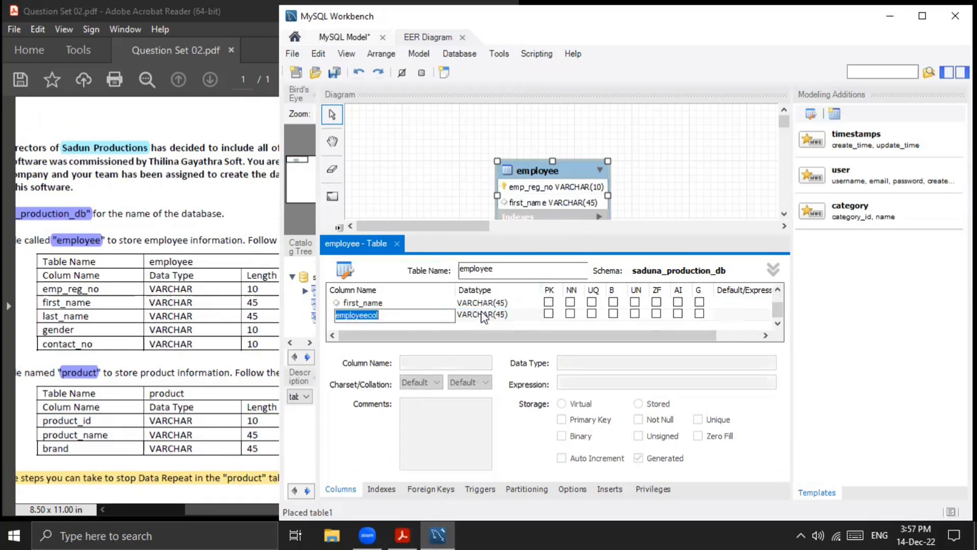
Step: Add a last_name column with datatype VARCHAR(45) to the employee table
text(la)
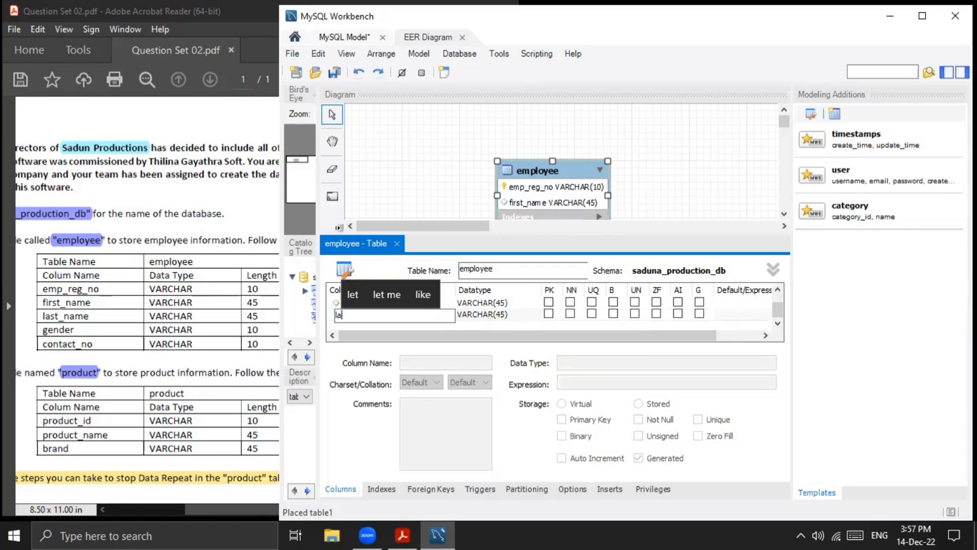
text(st_)
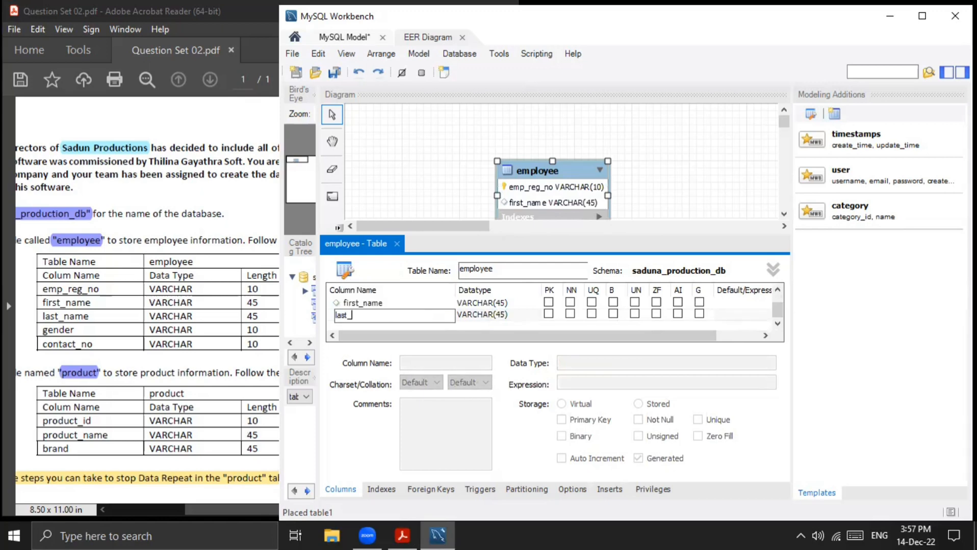
text(name)
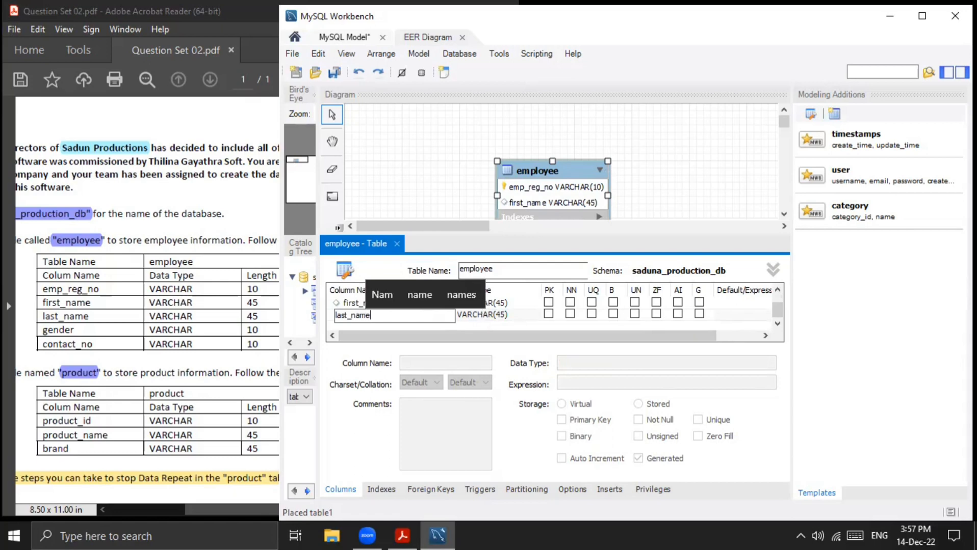
key(Tab)
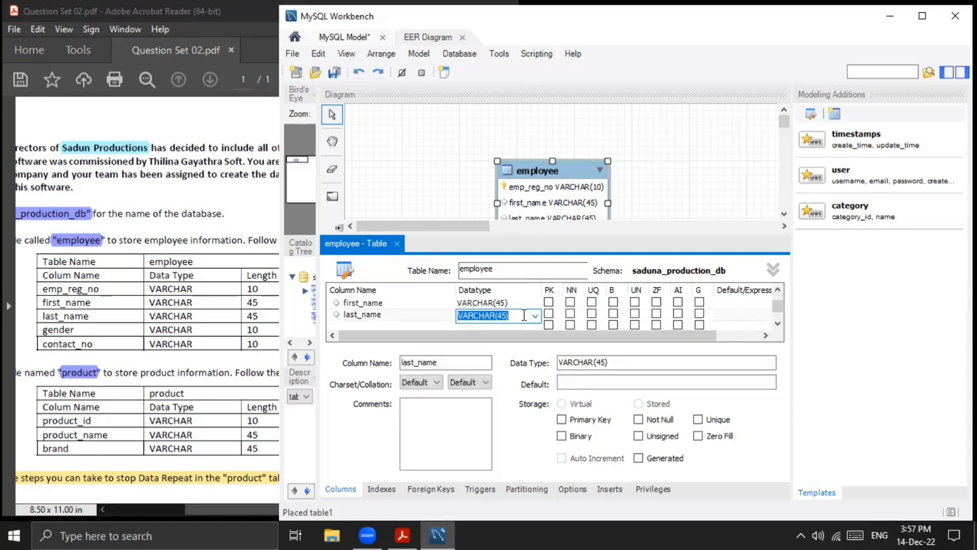
key(Tab)
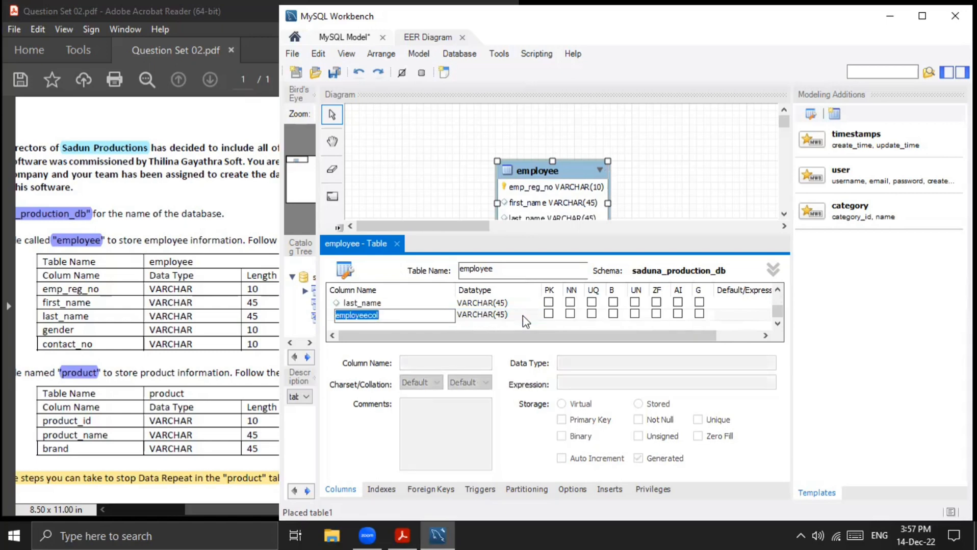
Step: Add a gender column to the employee table and set its datatype to VARCHAR(10)
text(gender)
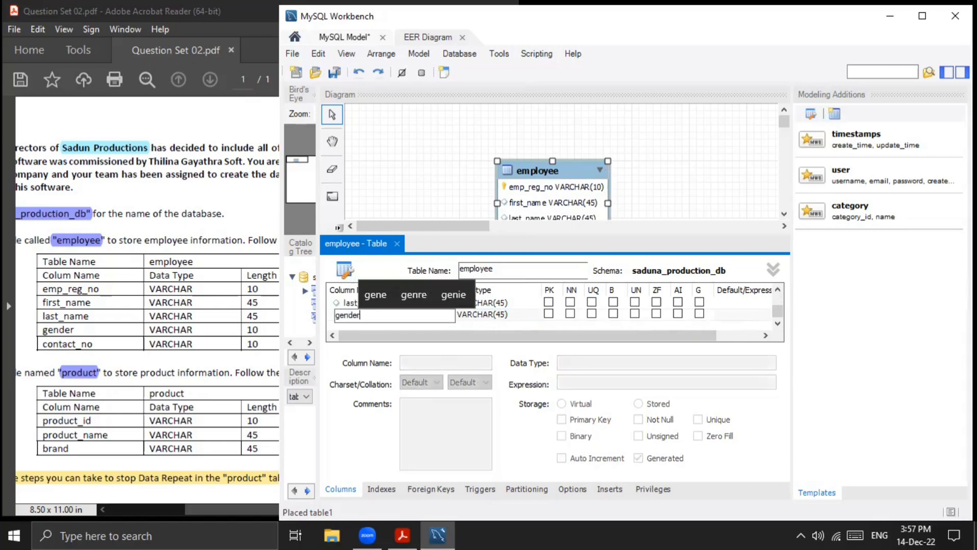
key(Tab)
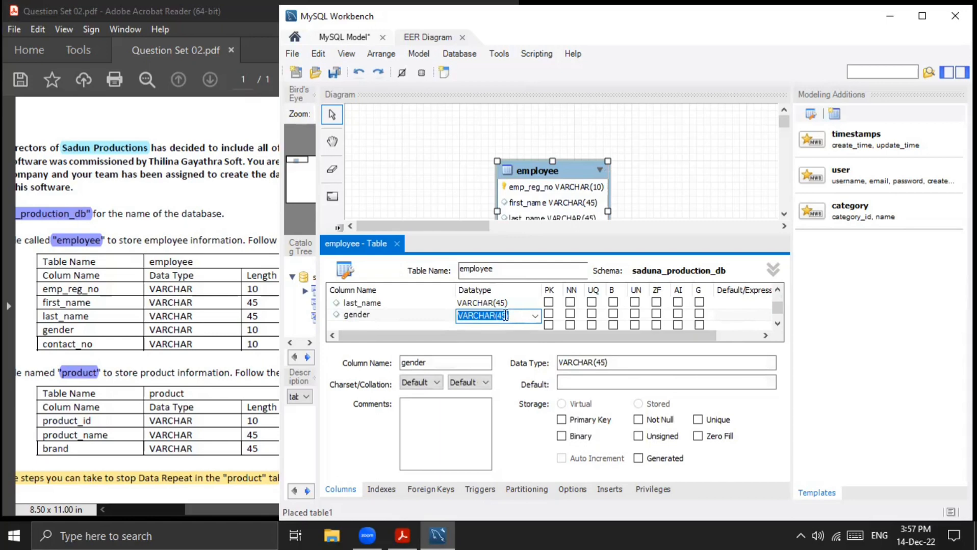
click(505, 315)
key(BackSpace)
key(BackSpace)
text(10)
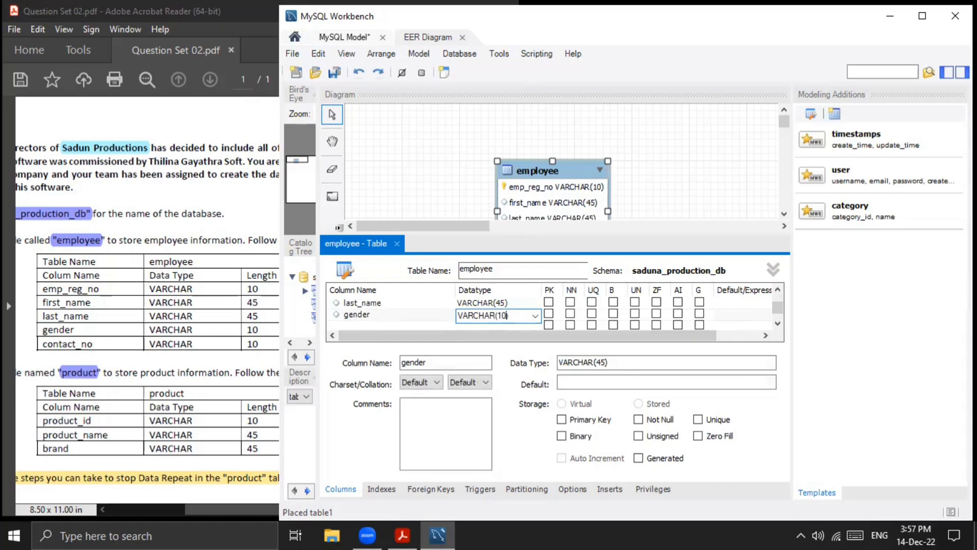
key(Return)
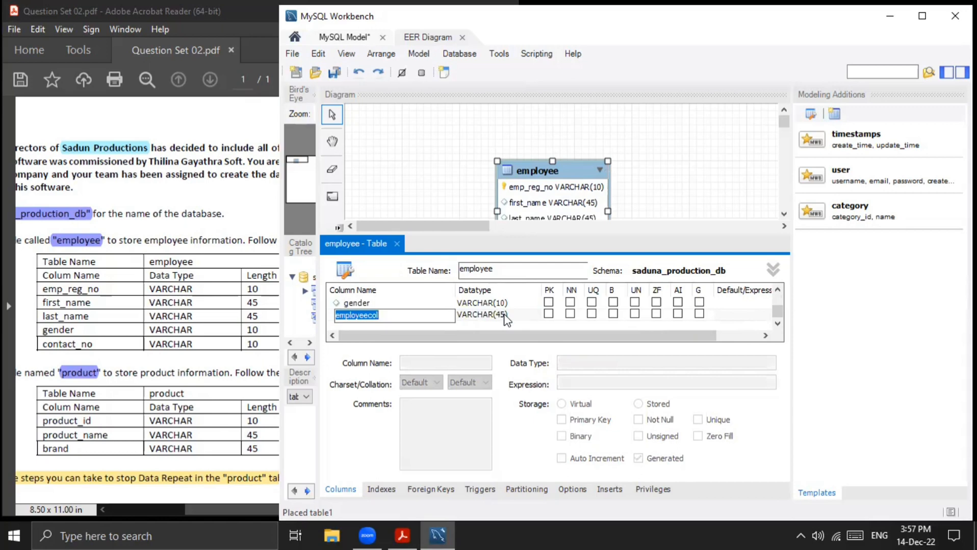
Step: Add a contact_no column with datatype VARCHAR(10) to the employee table and close the table's editor
text(cont)
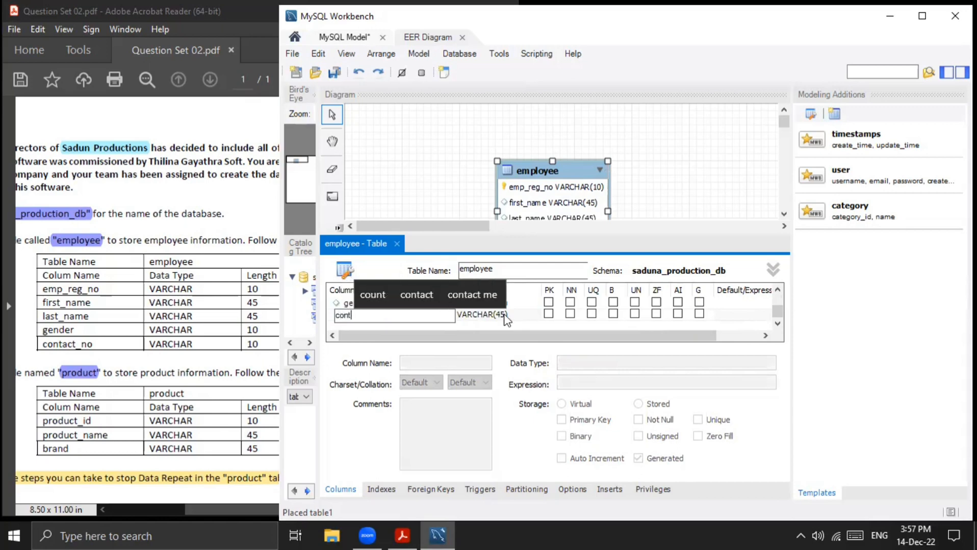
text(act_)
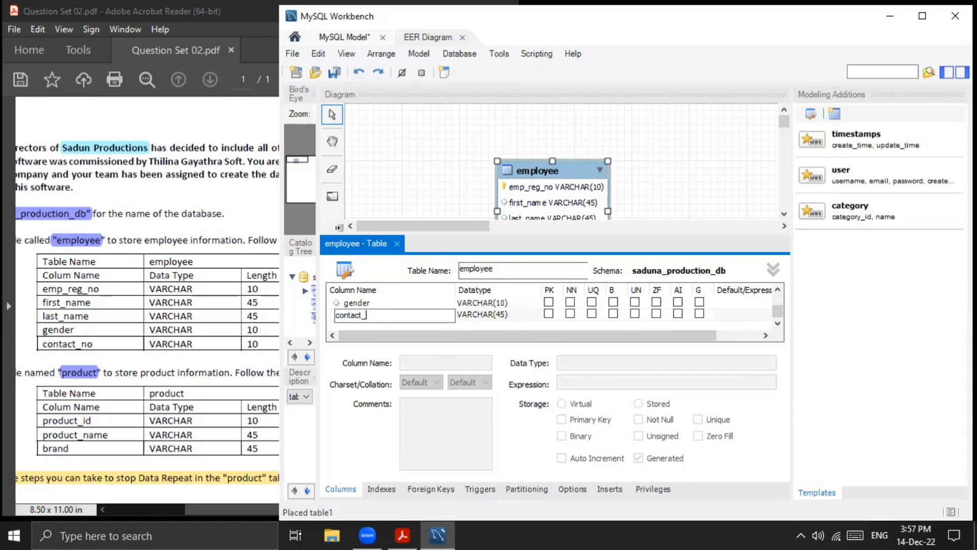
text(no)
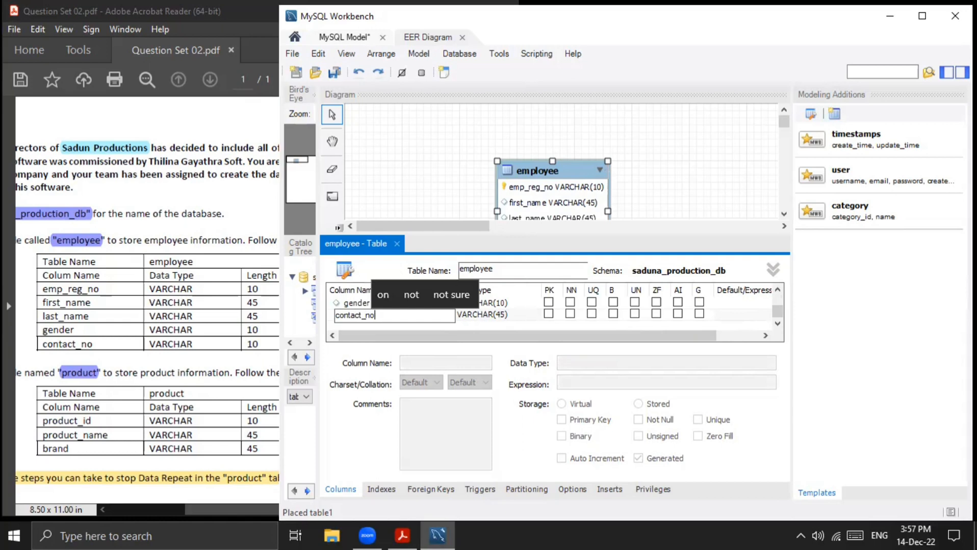
click(504, 319)
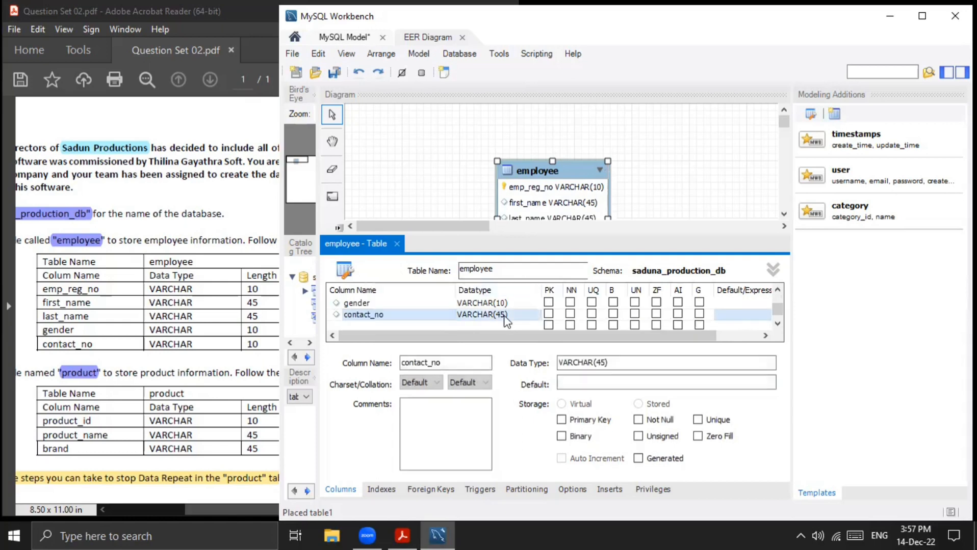
click(504, 316)
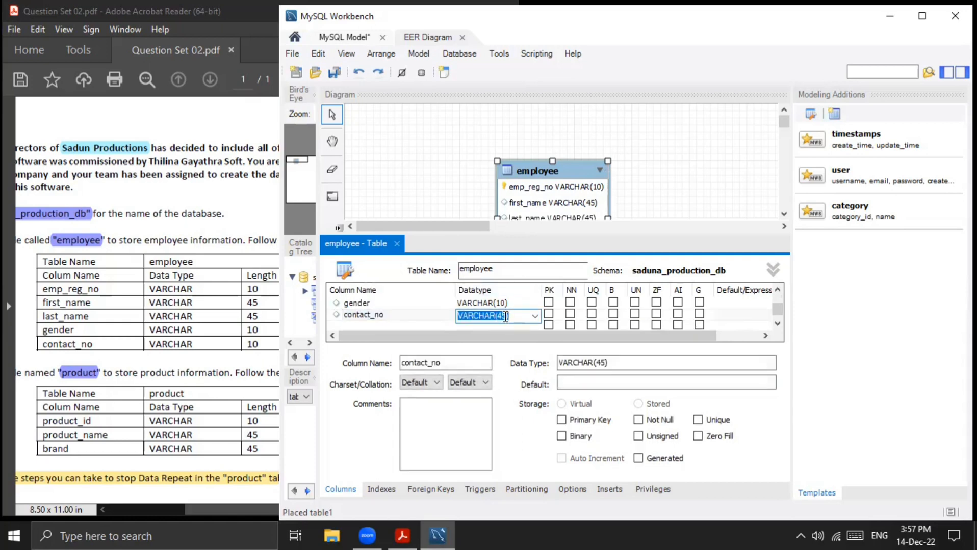
click(505, 316)
key(BackSpace)
key(BackSpace)
text(1)
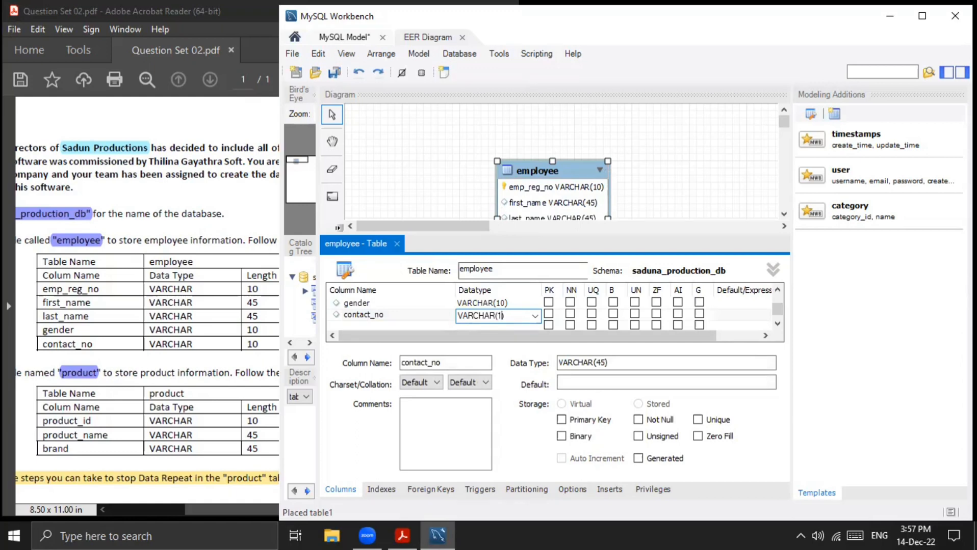
text(0)
click(397, 244)
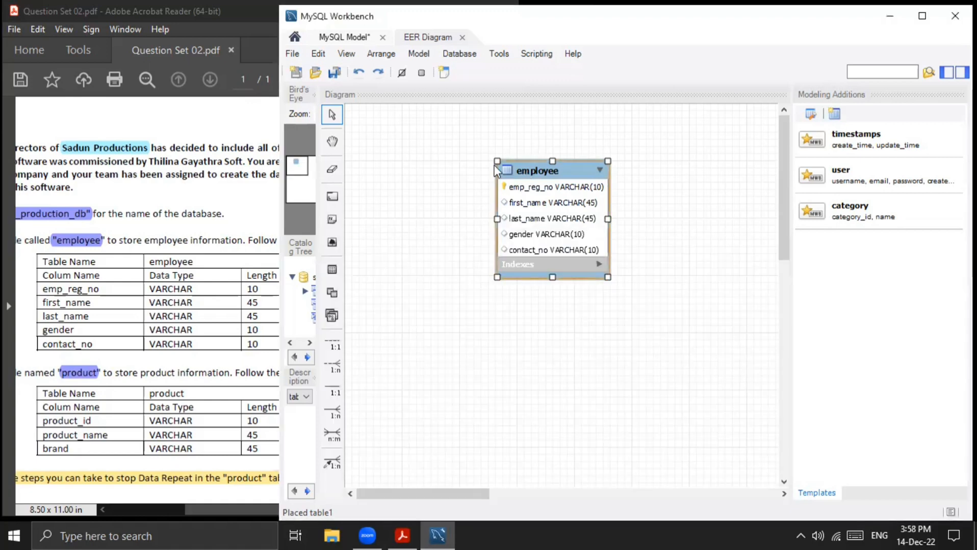
Step: Move the employee table to the upper-left corner of the diagram and review the product table requirements in the question PDF
drag(527, 177, 402, 139)
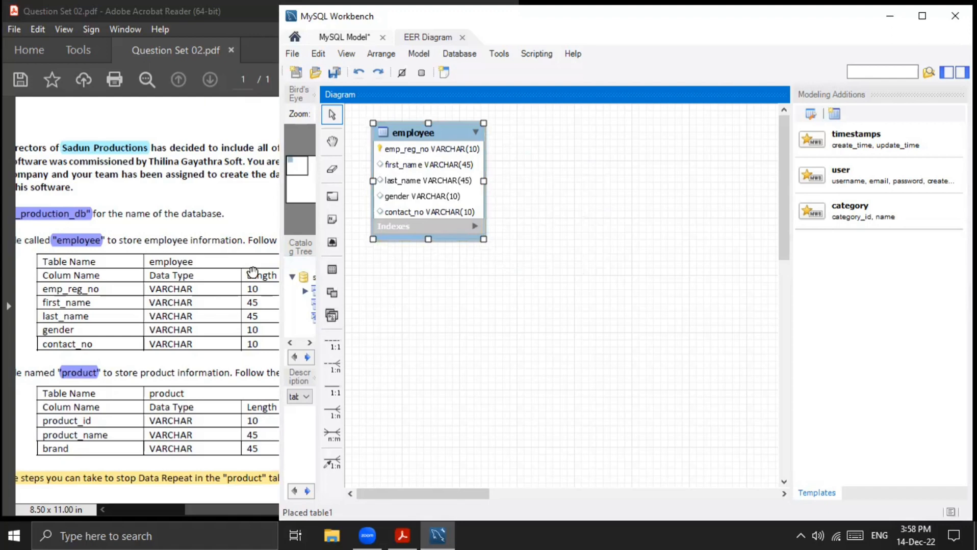
drag(253, 272, 332, 254)
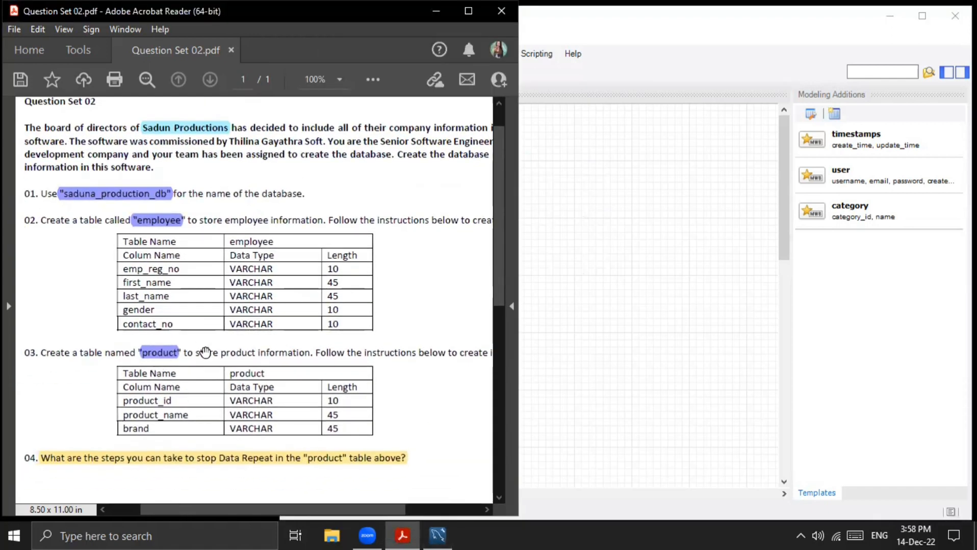
drag(355, 302, 338, 337)
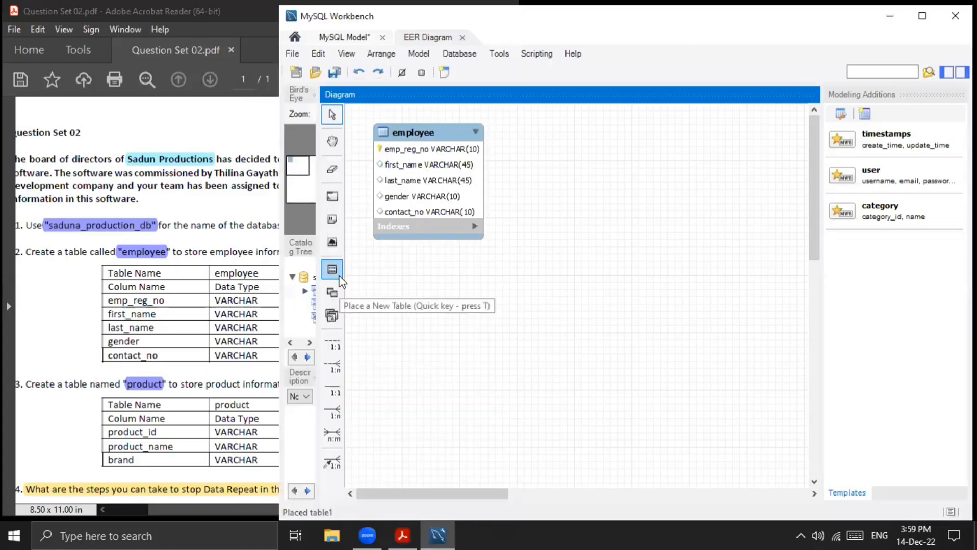
Step: Place a new table to the right of the employee table in the diagram and name it product
click(340, 277)
click(545, 157)
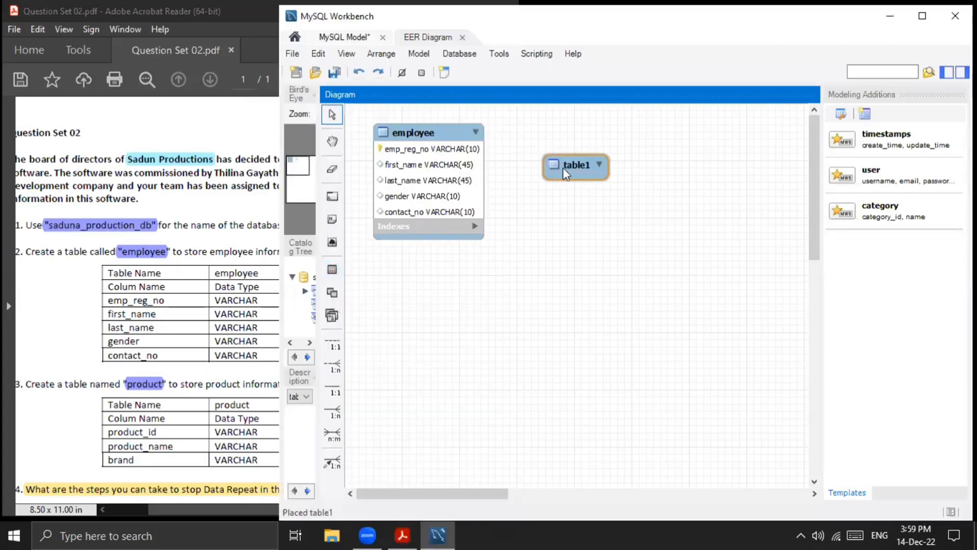
double_click(564, 167)
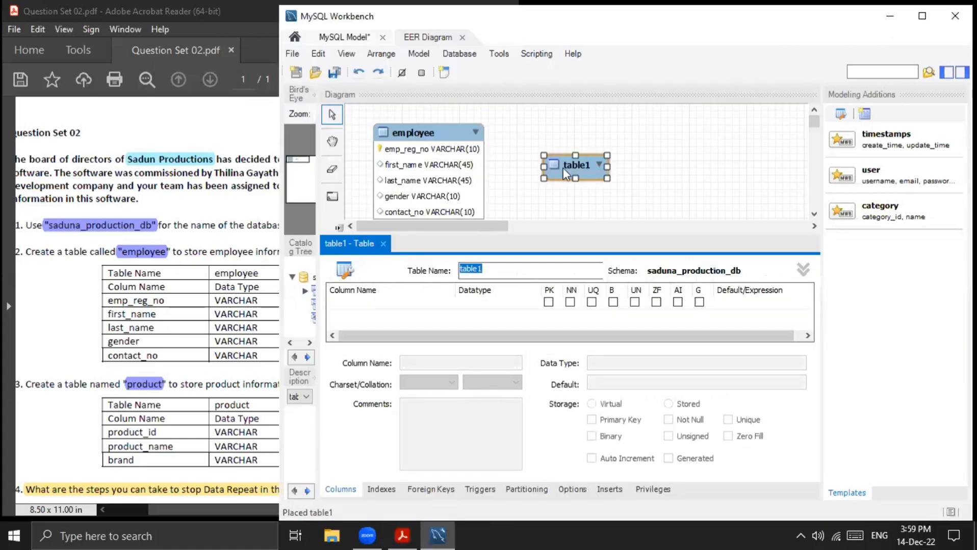
text(produ)
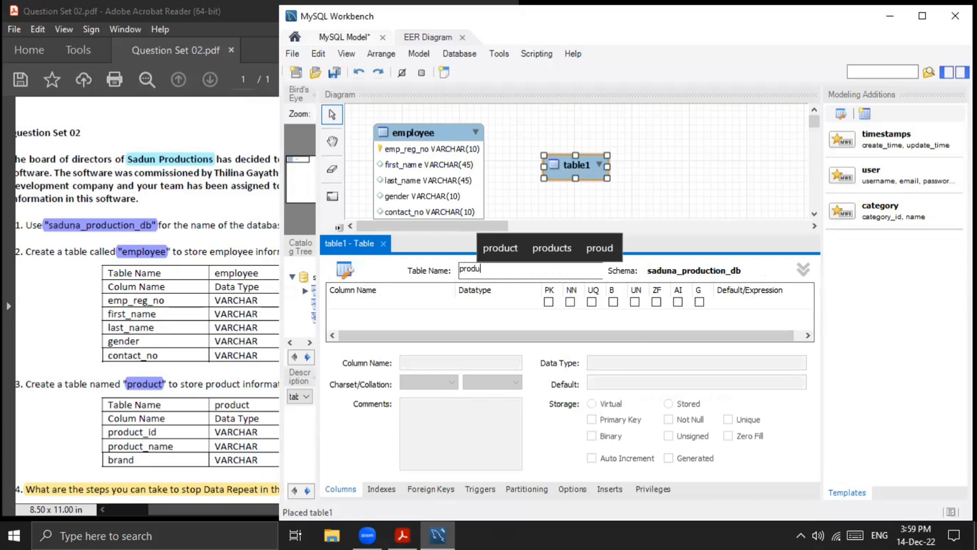
text(ct)
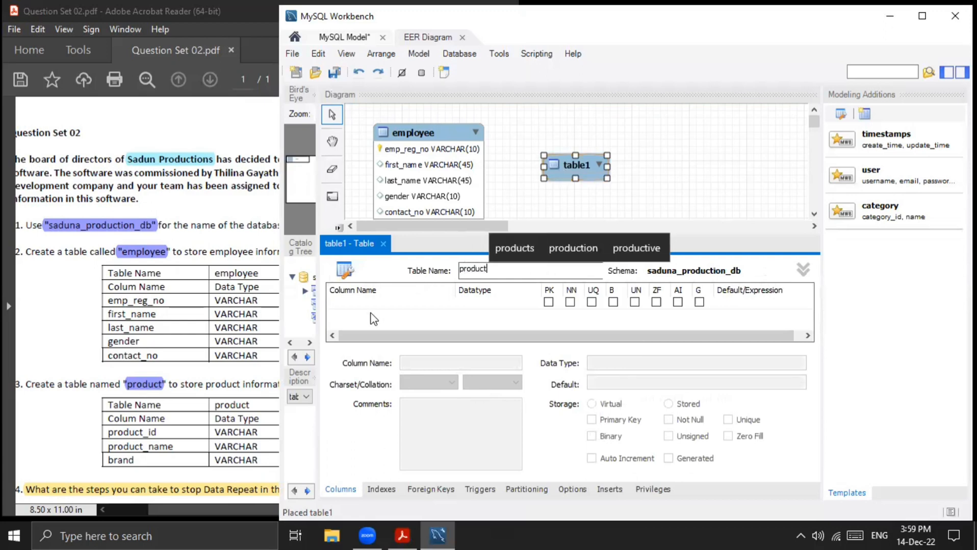
Step: Add a first column named product_id to the product table
click(357, 305)
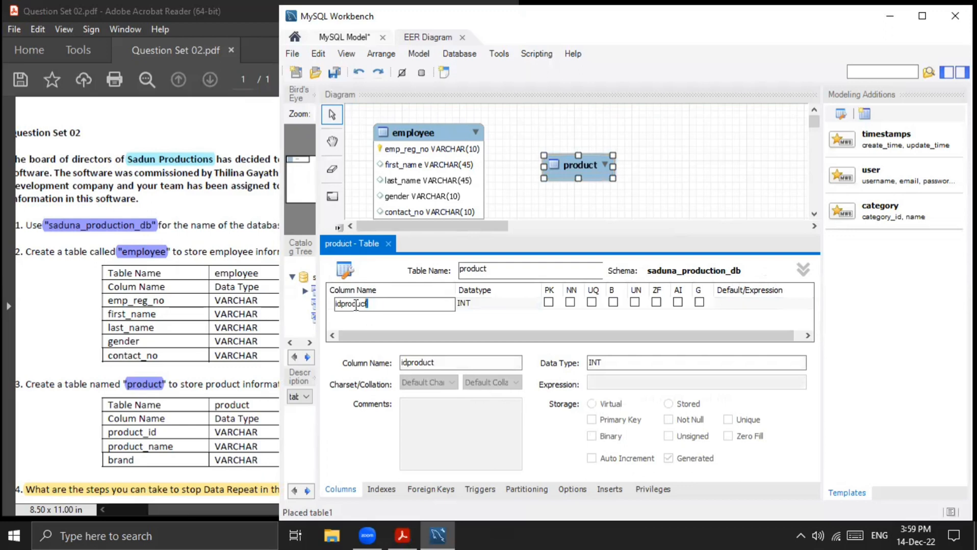
double_click(355, 305)
text(p)
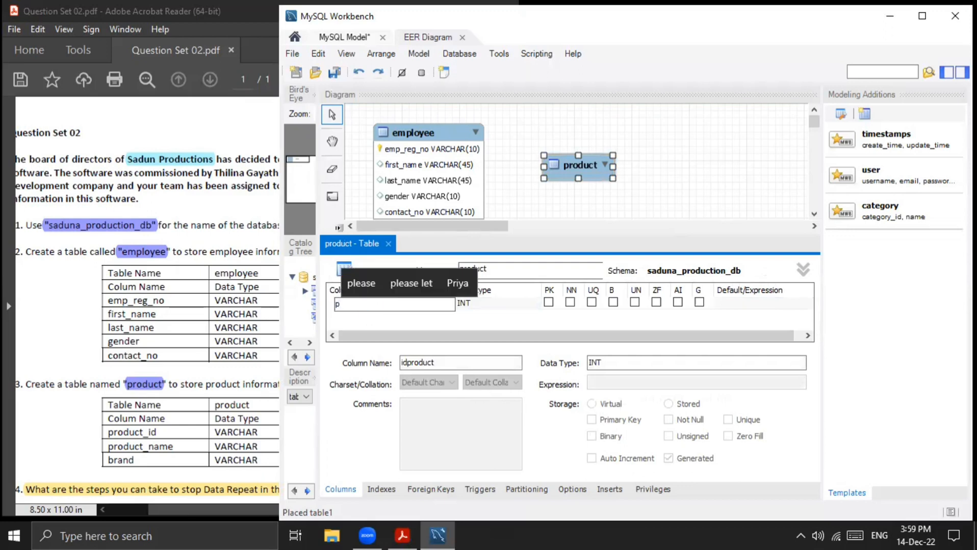
text(roduct)
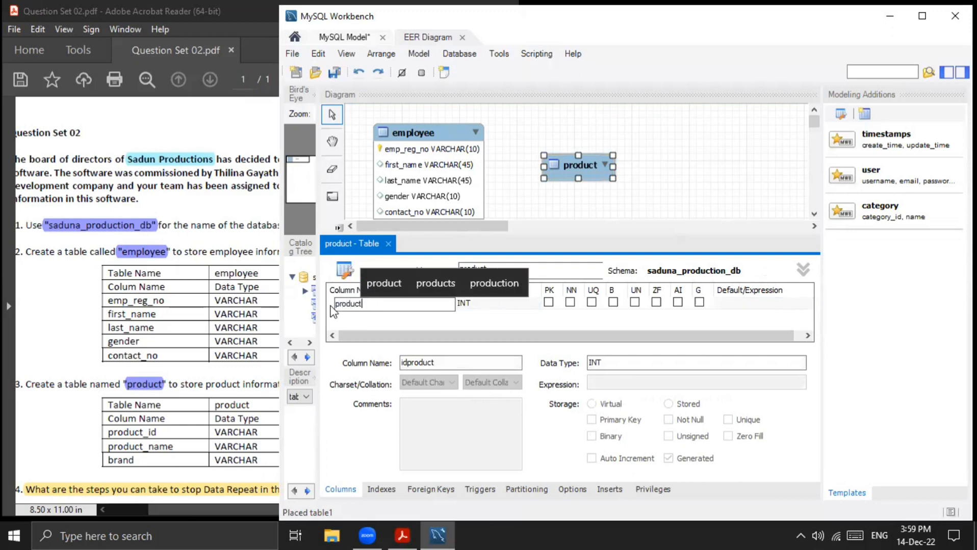
text(_id)
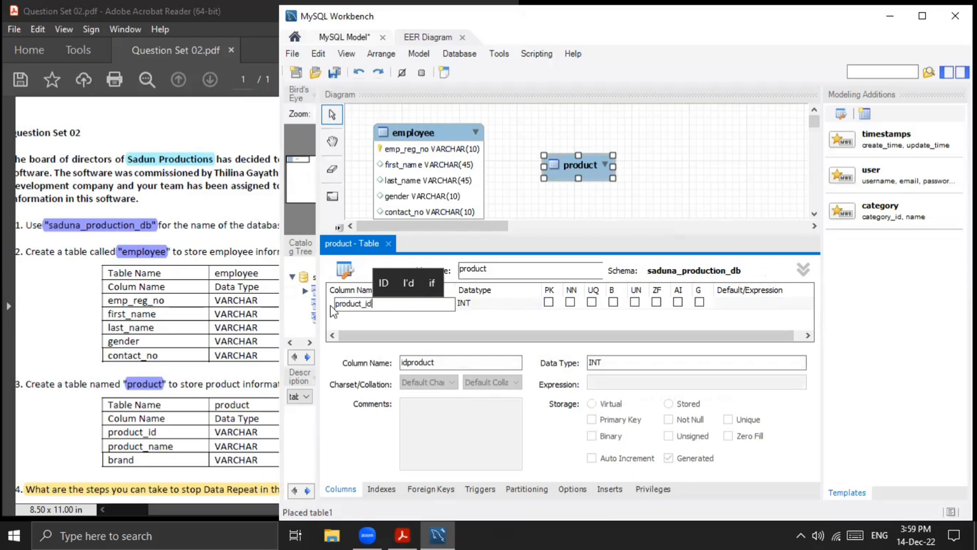
Step: Check the product table's data types in the question PDF and set product_id's datatype to VARCHAR(10)
click(211, 400)
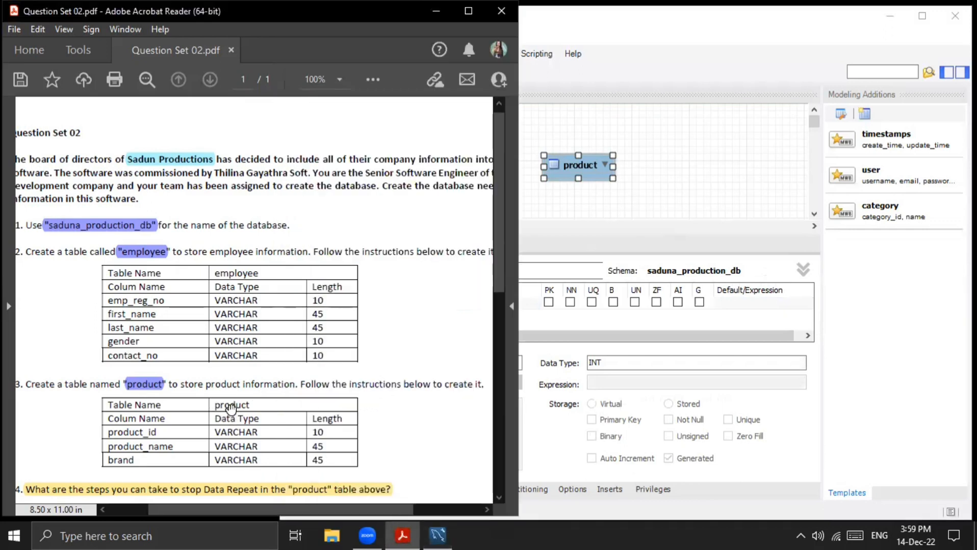
scroll(231, 407, down, 3)
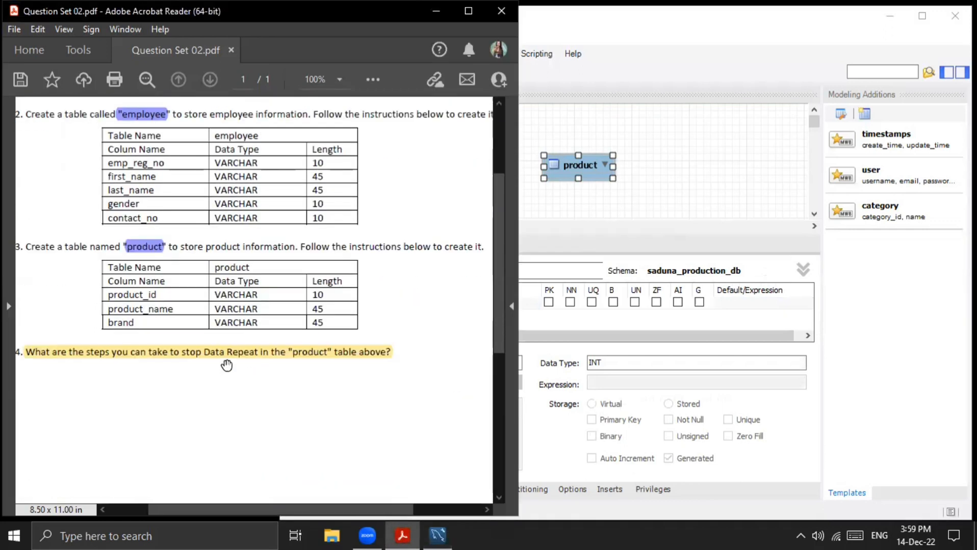
click(567, 221)
double_click(466, 303)
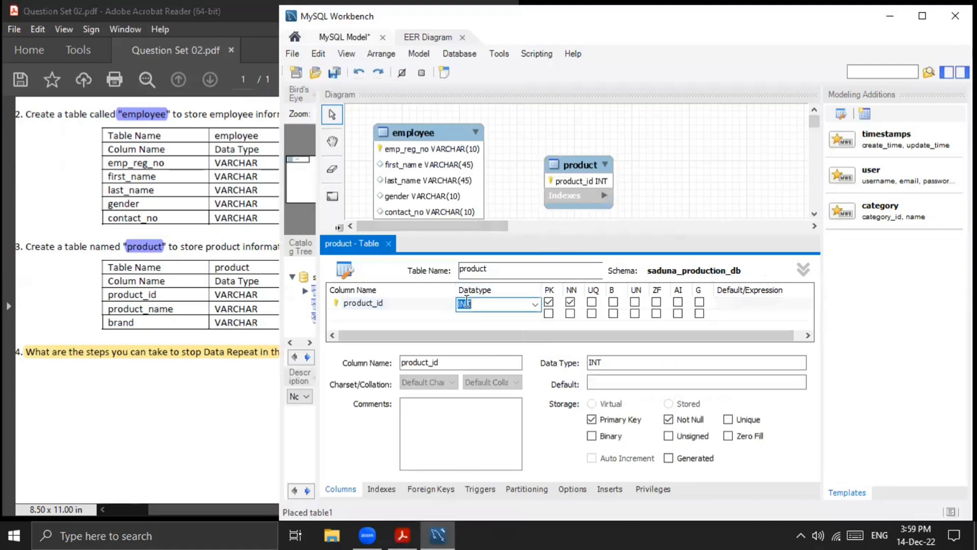
text(VARCHAR()
click(498, 308)
text(10)
Step: Add a second column named product_name with datatype VARCHAR(45) to the product table, checking it against the question PDF
click(499, 314)
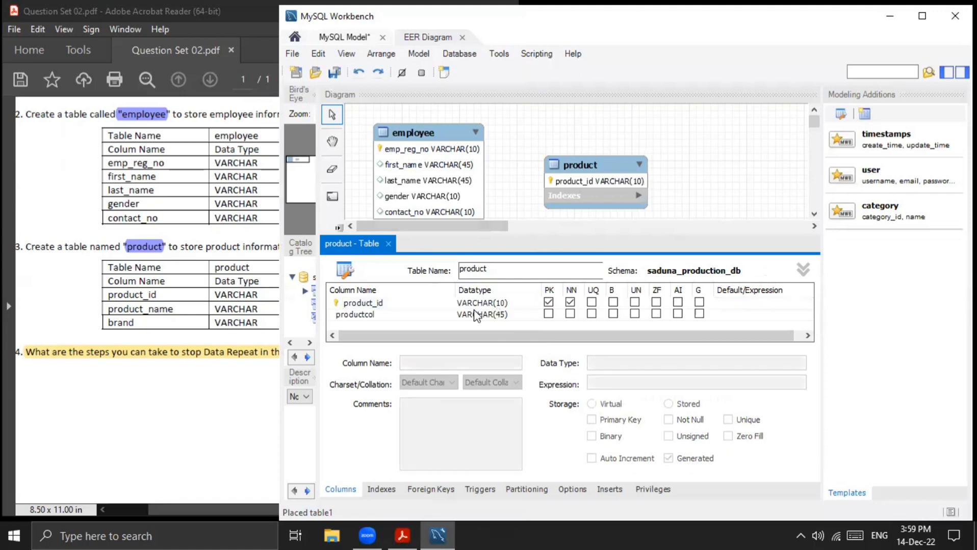
click(369, 317)
click(368, 315)
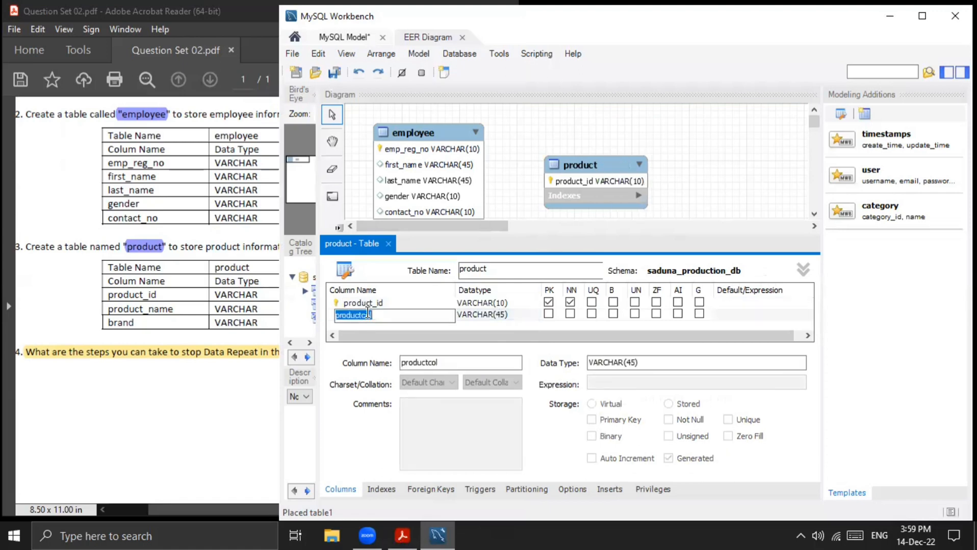
text(P)
key(BackSpace)
text(produc)
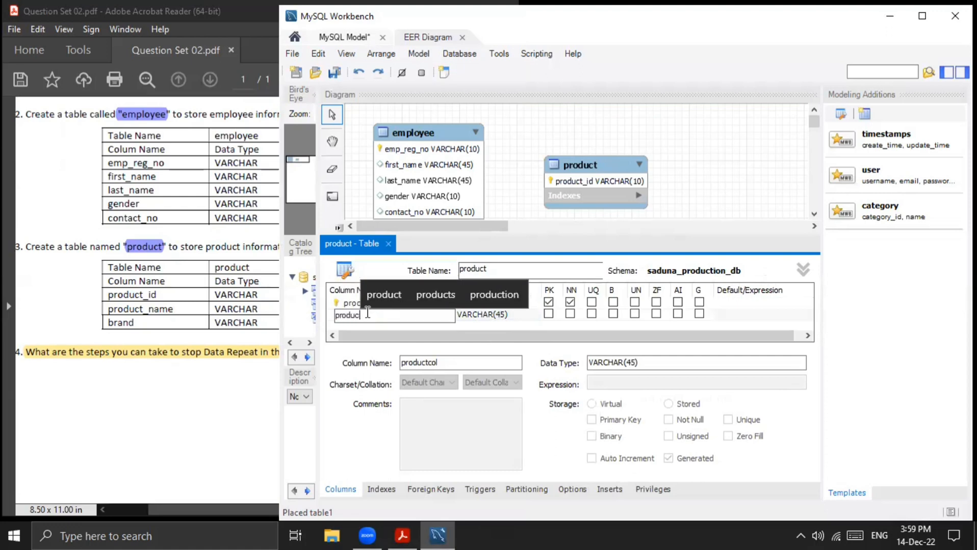
text(t_)
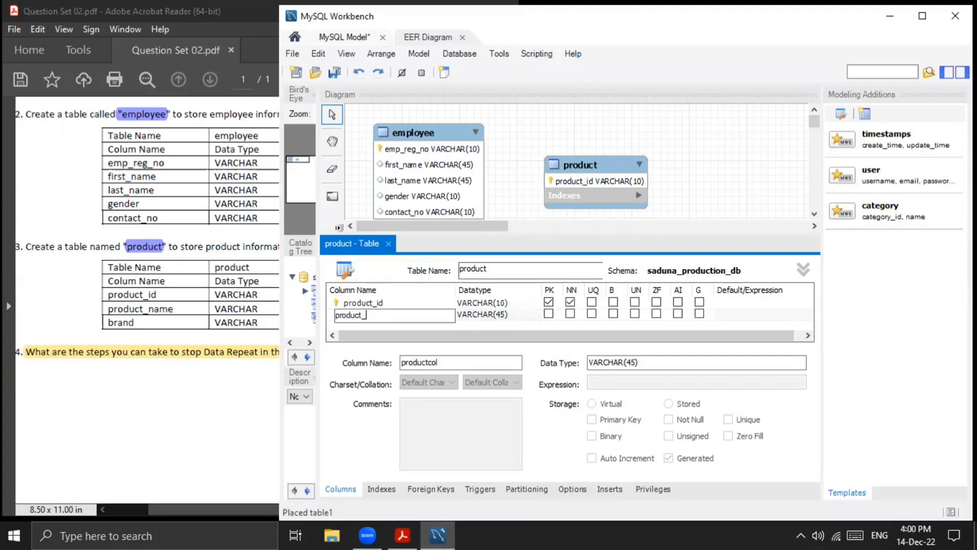
text(name)
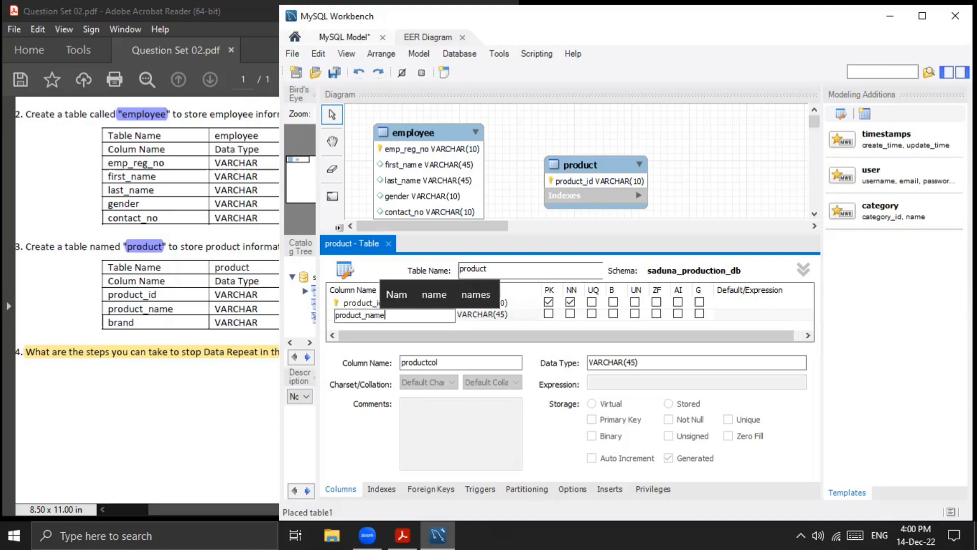
click(230, 295)
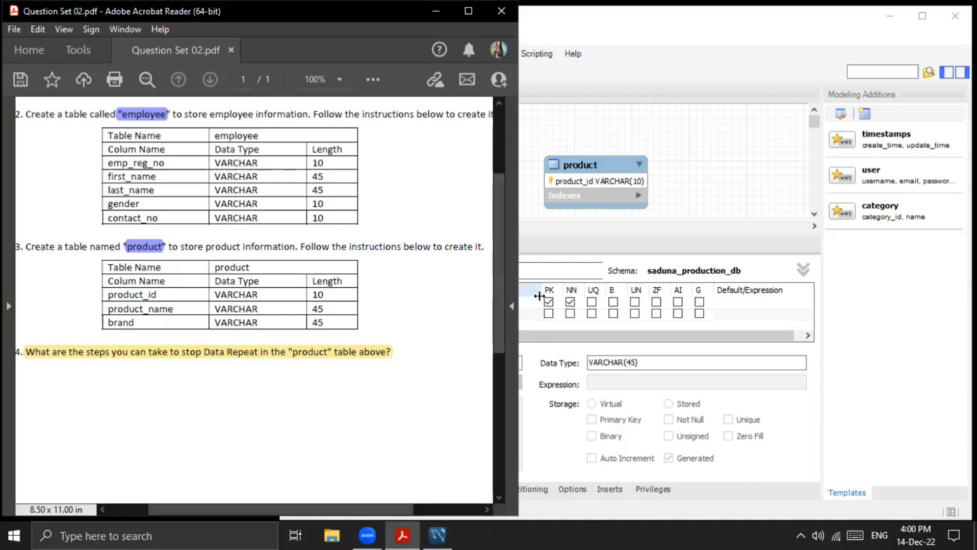
click(556, 260)
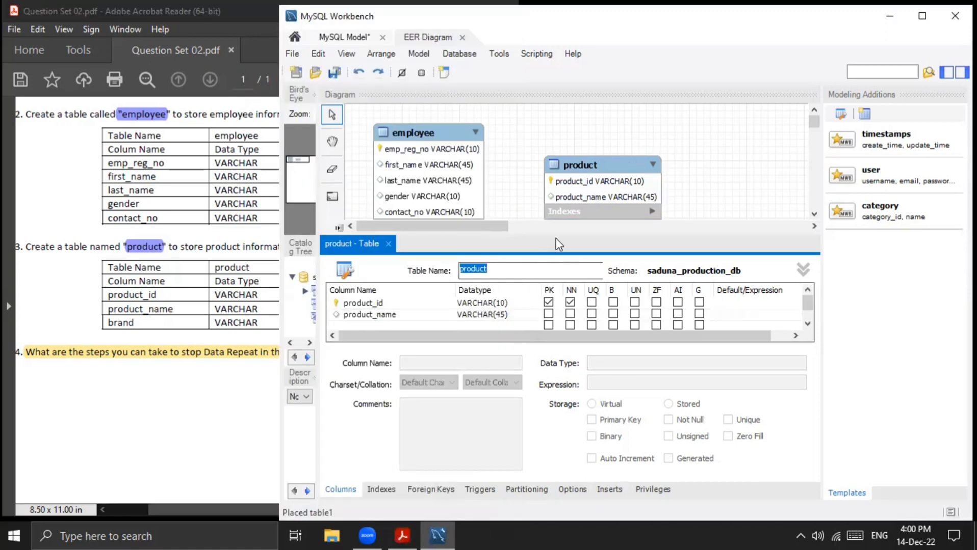
Step: Add a brand column with datatype VARCHAR(45) to the product table and close the table's editor
click(502, 319)
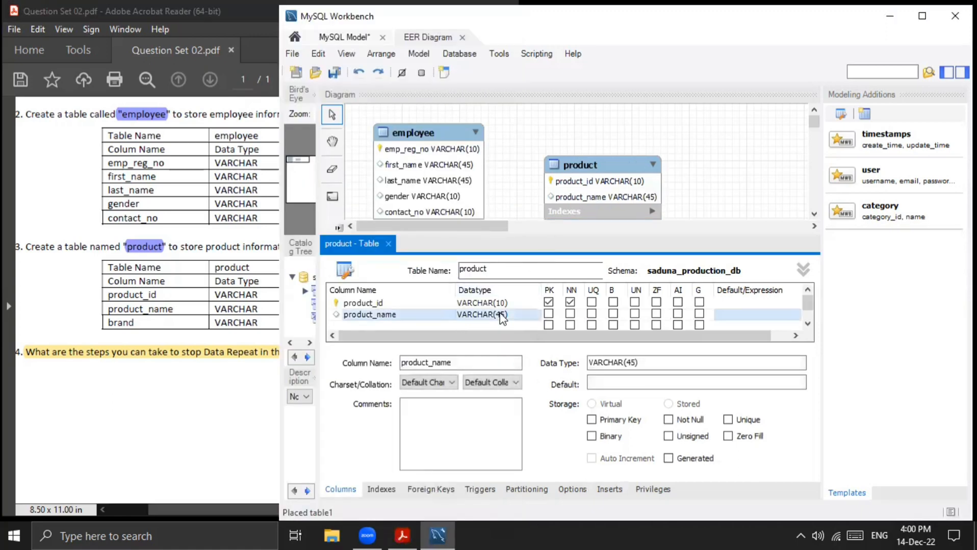
key(Tab)
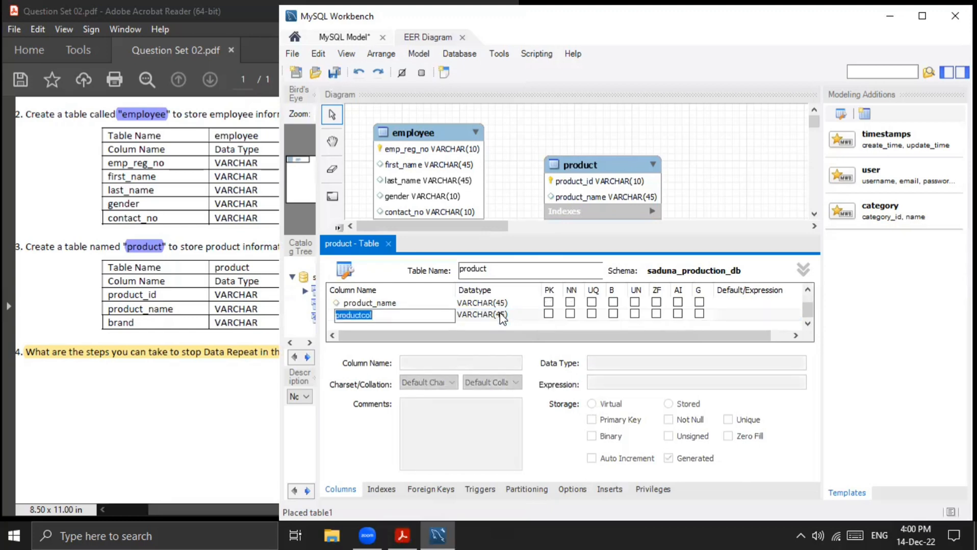
text(brand)
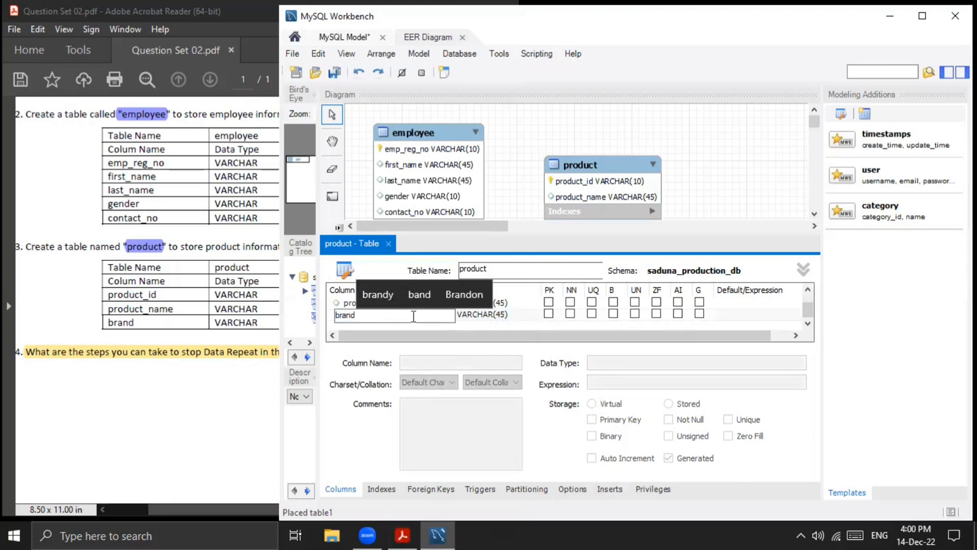
click(227, 306)
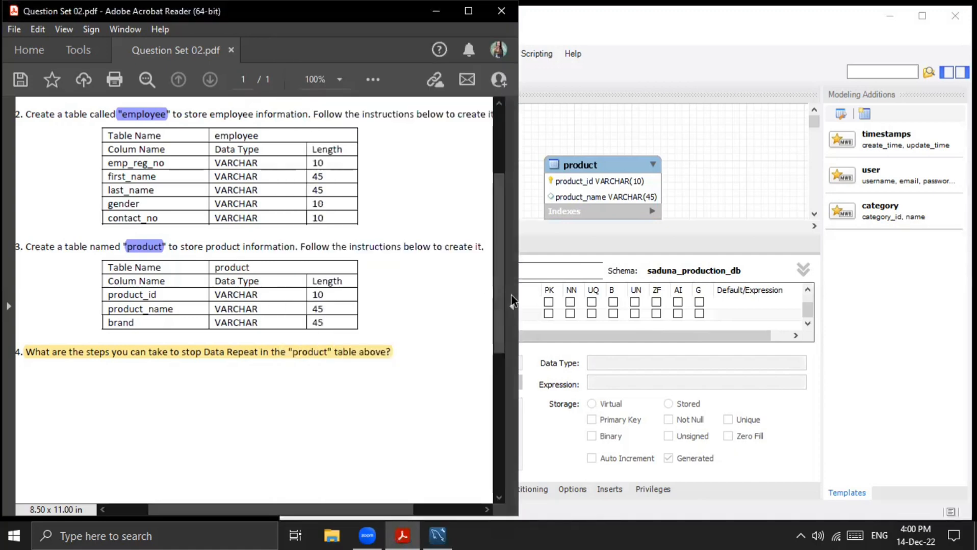
click(569, 244)
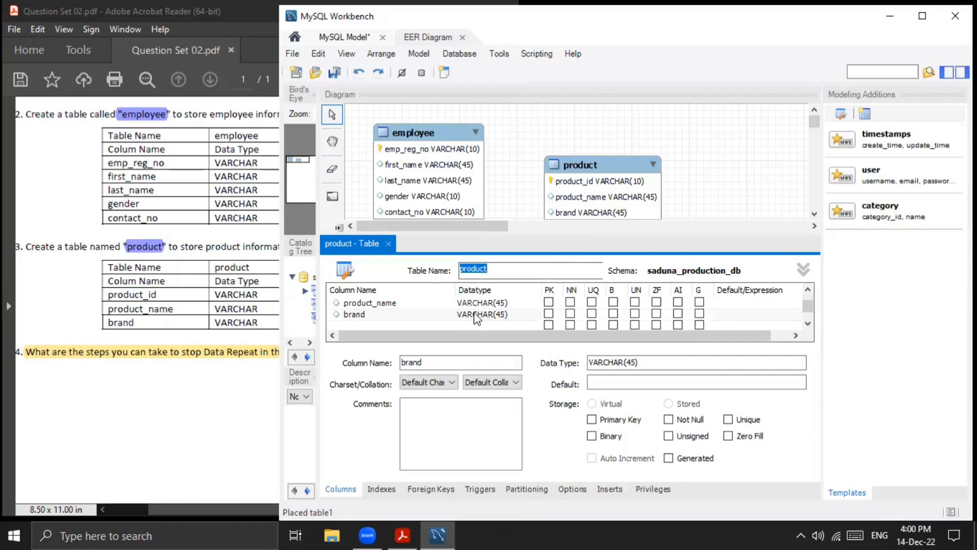
click(388, 244)
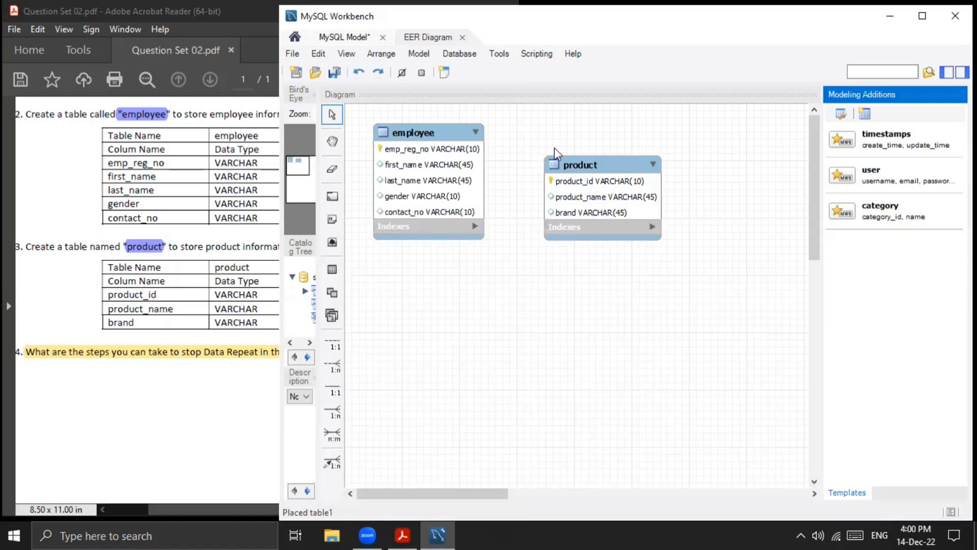
Step: Move the product table closer to the employee table and review question 4 about stopping data repetition in the product table
drag(580, 171, 566, 146)
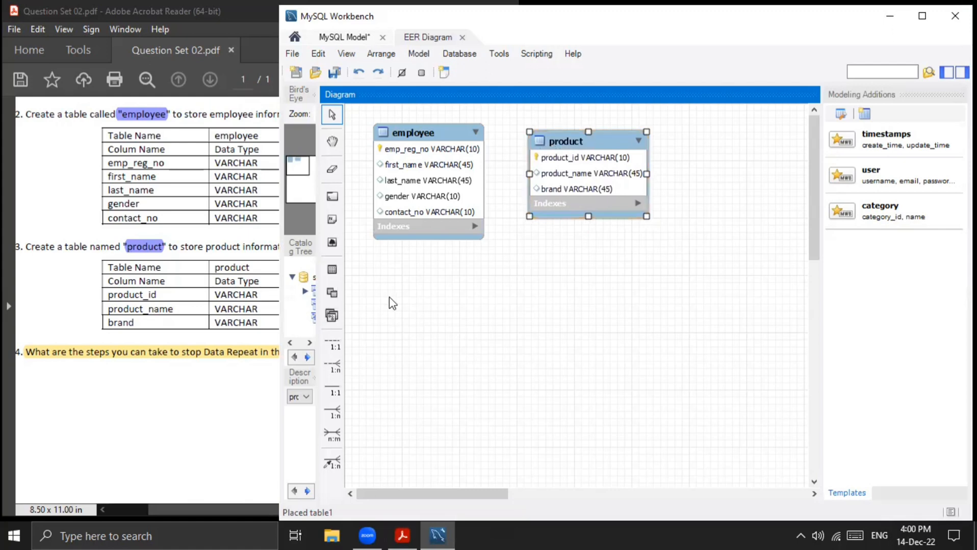
click(222, 223)
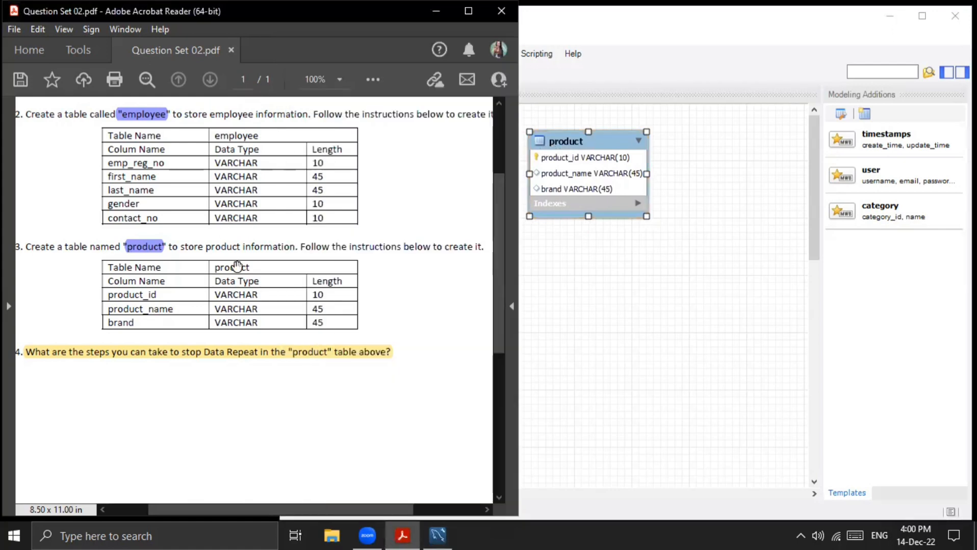
click(265, 354)
click(283, 394)
click(546, 274)
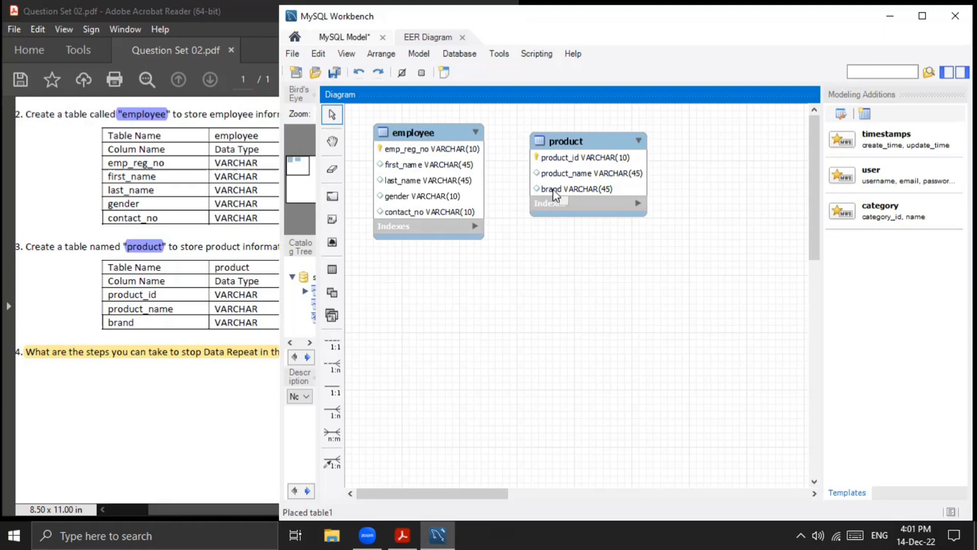
click(148, 423)
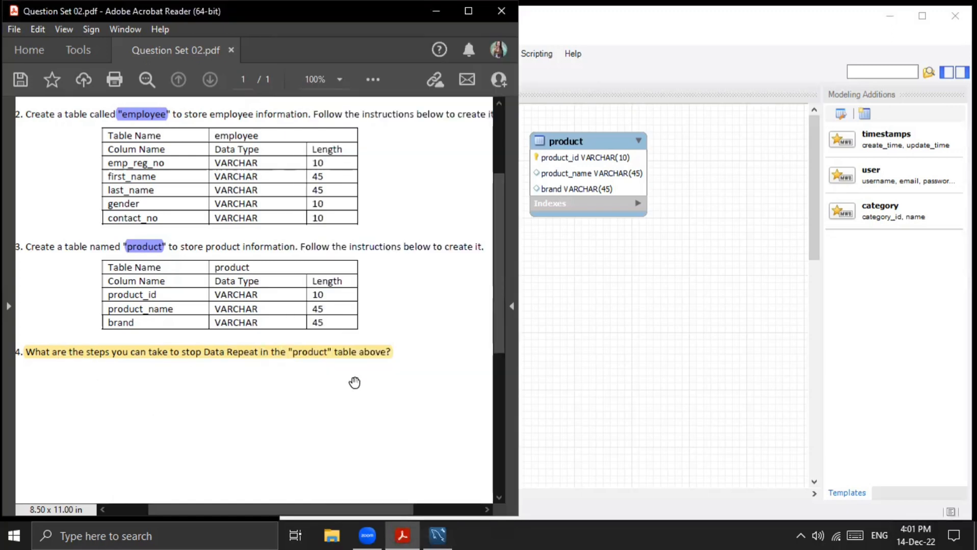
click(589, 254)
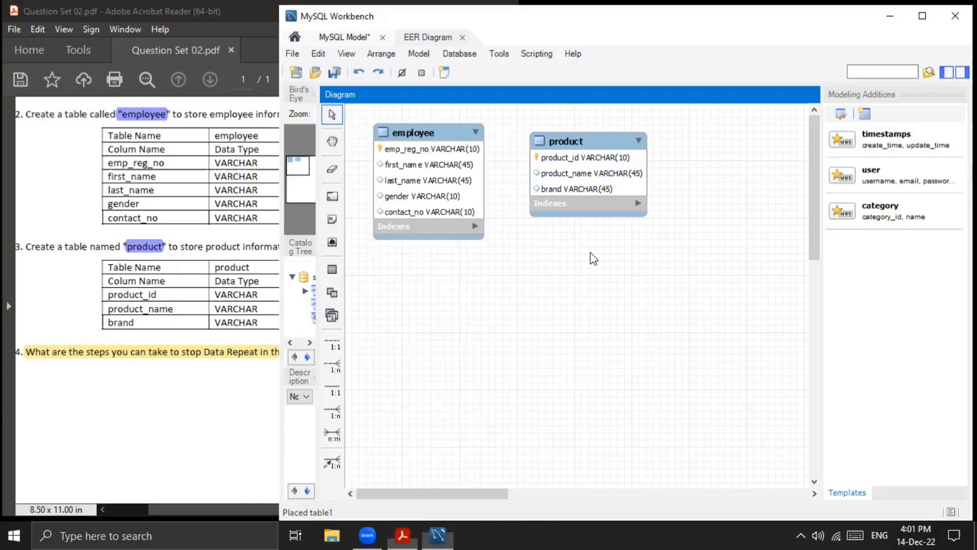
Step: Delete the brand column from the product table and close the table's editor
click(590, 190)
double_click(590, 189)
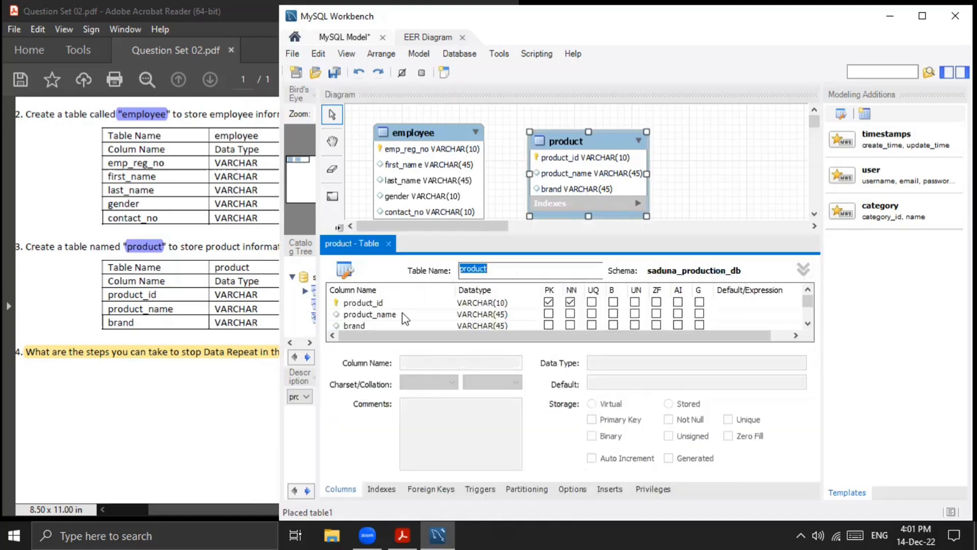
click(360, 324)
right_click(360, 324)
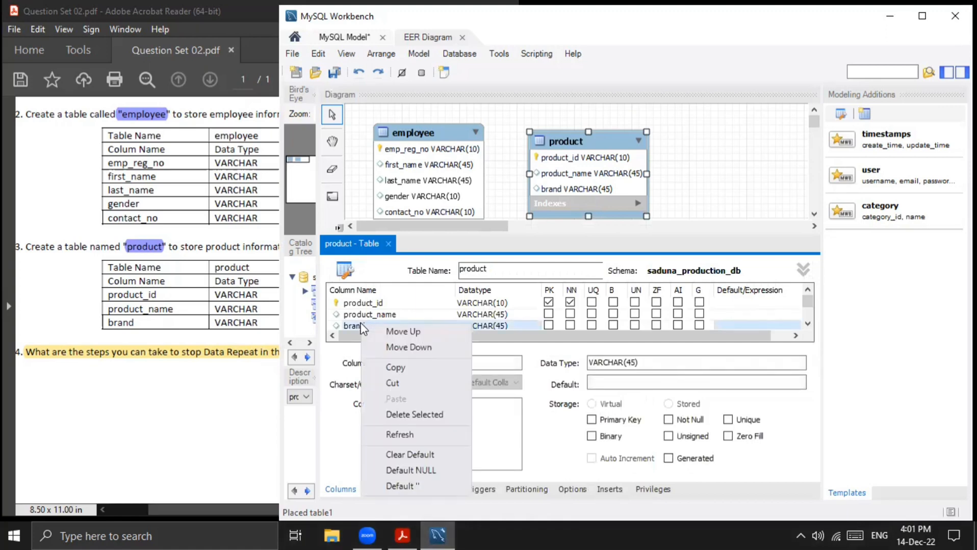
click(399, 414)
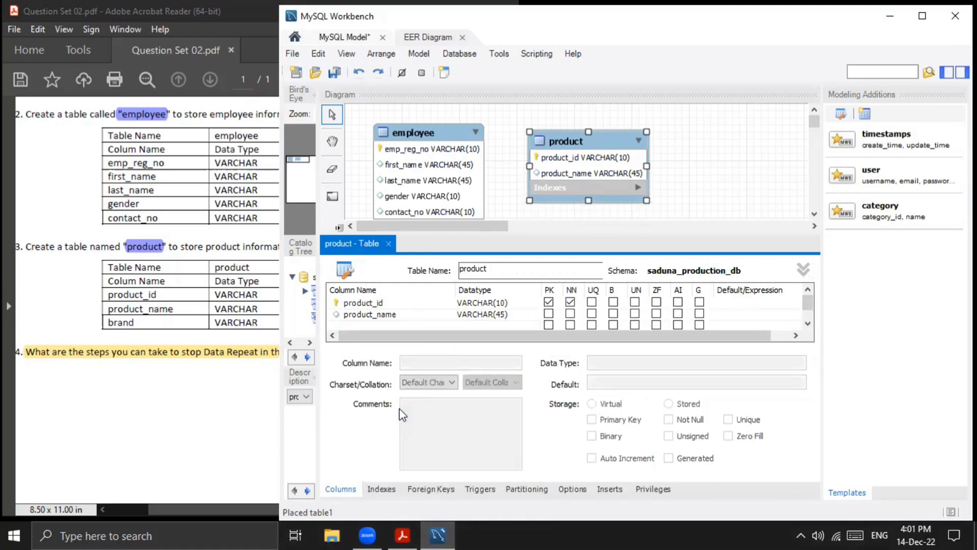
click(387, 243)
Step: Place a new table to the right of the product table in the diagram and name it brand
click(332, 269)
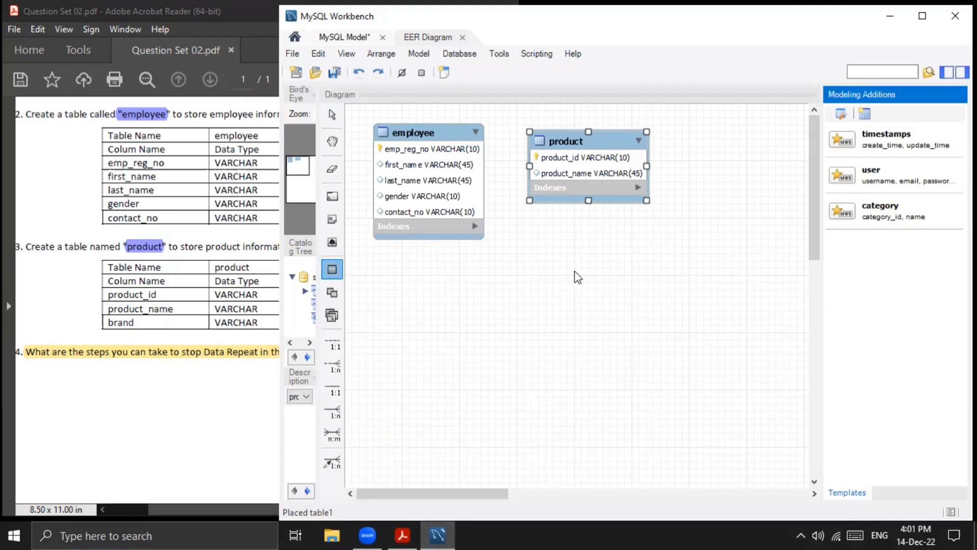
click(701, 193)
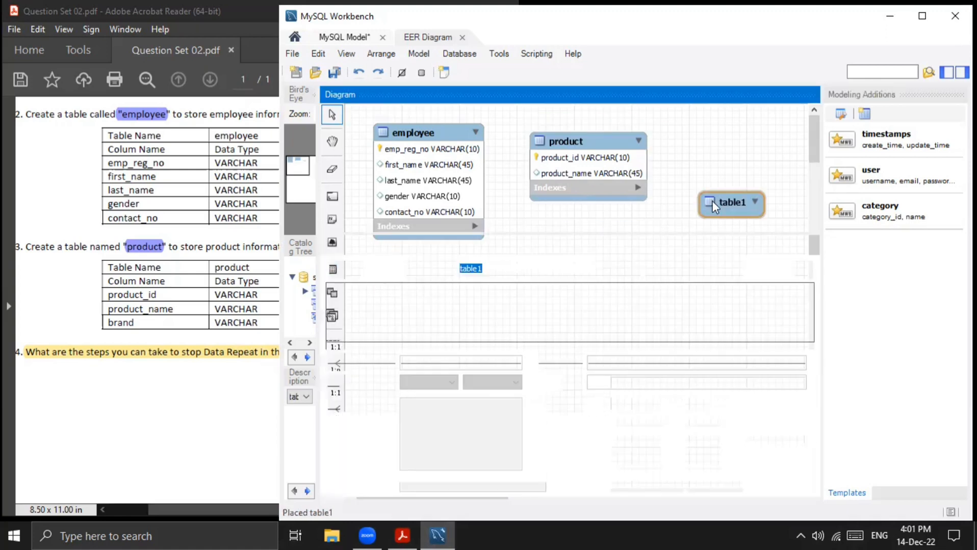
text(br)
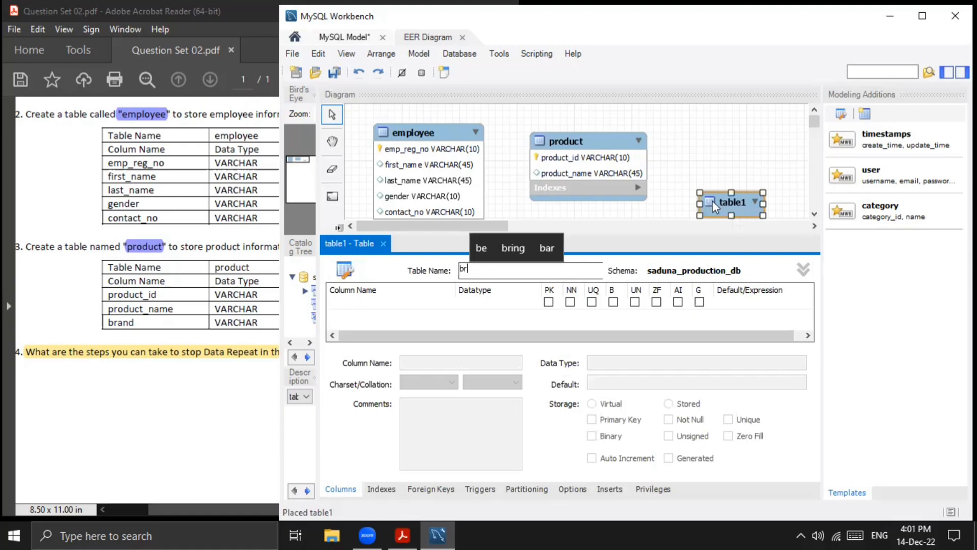
text(and)
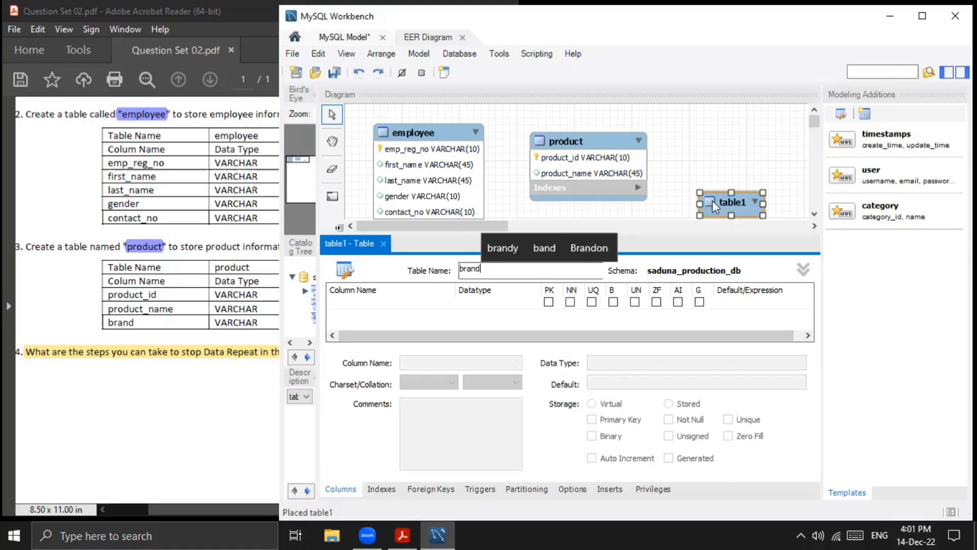
Step: Add a first column named brand_id with datatype VARCHAR(10) to the brand table
double_click(336, 302)
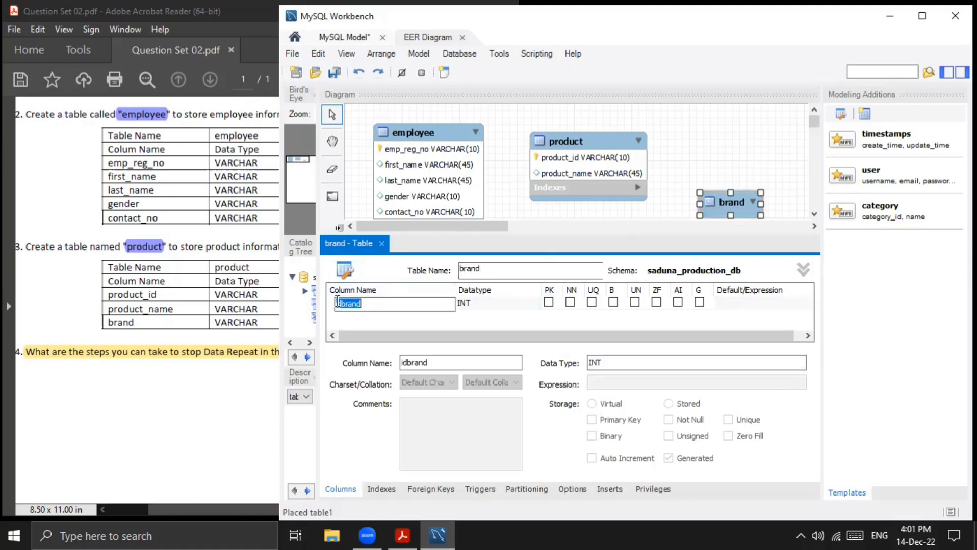
text(bra)
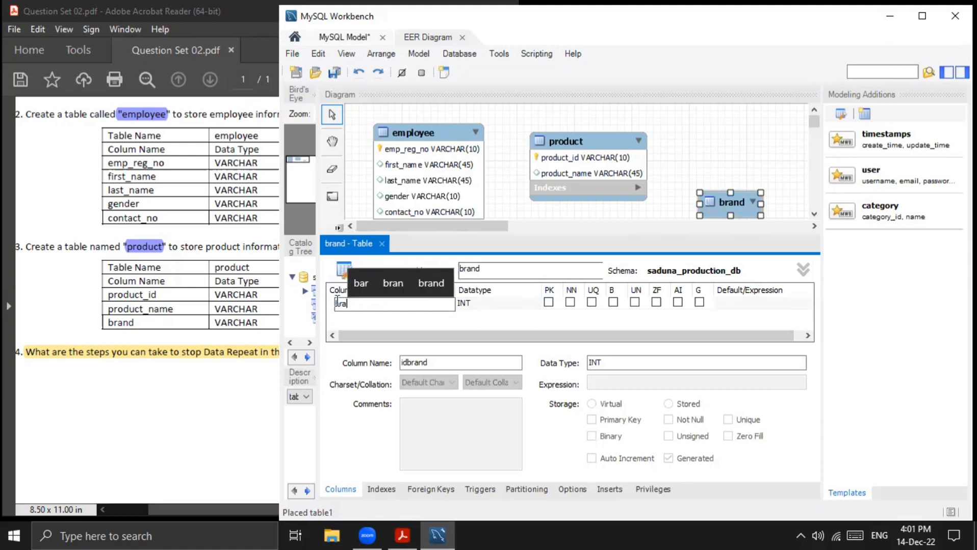
text(nd_id)
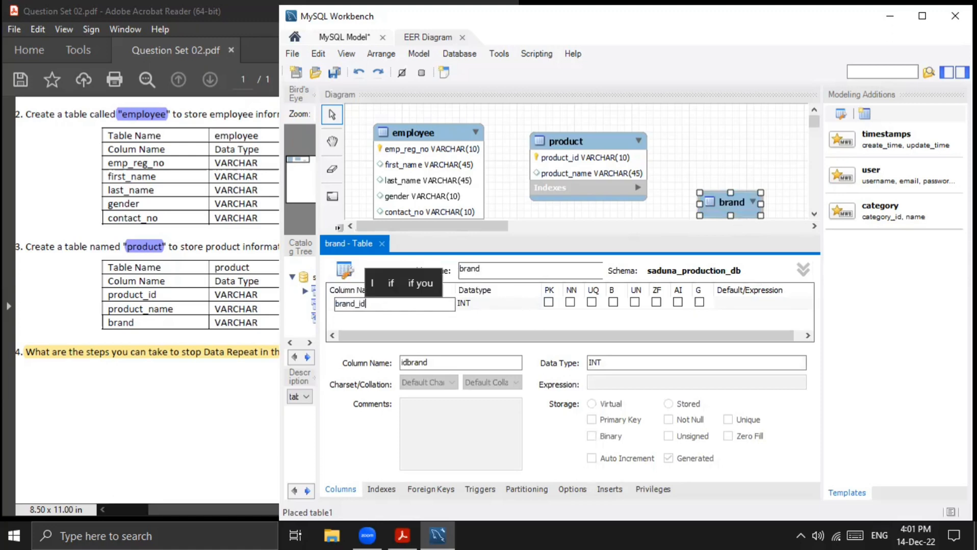
key(Tab)
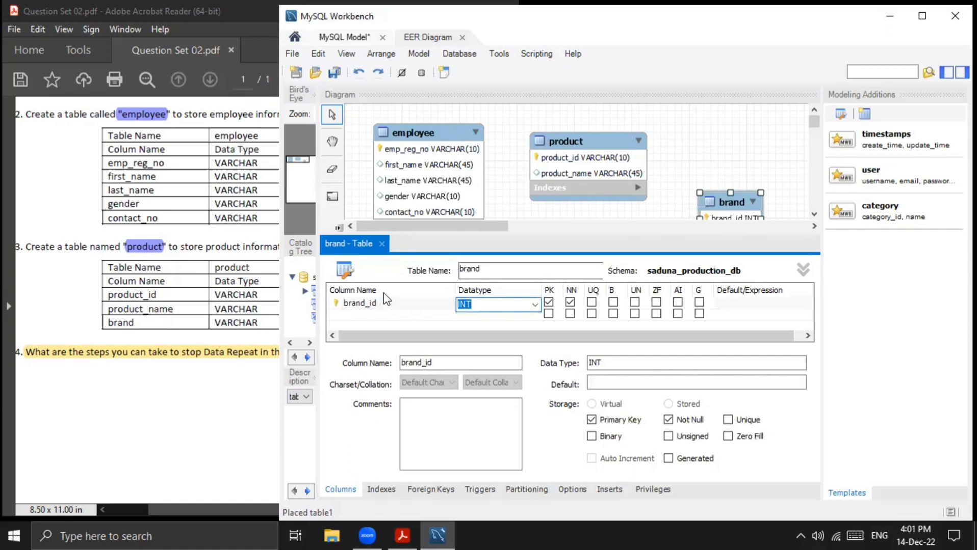
scroll(488, 303, down, 1)
click(498, 305)
text(10)
key(Return)
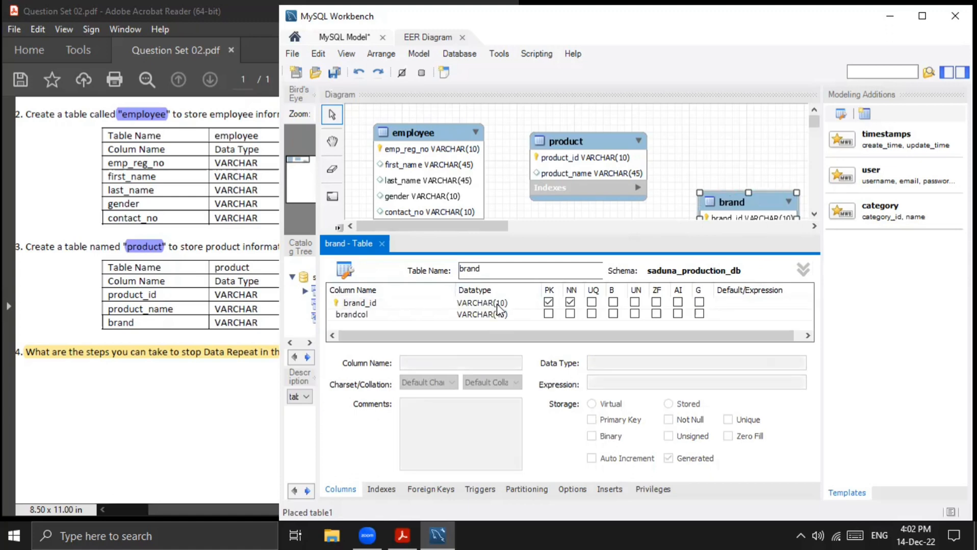
Step: Add a second column named brand_name with datatype VARCHAR(45) to the brand table and close the table's editor
click(377, 314)
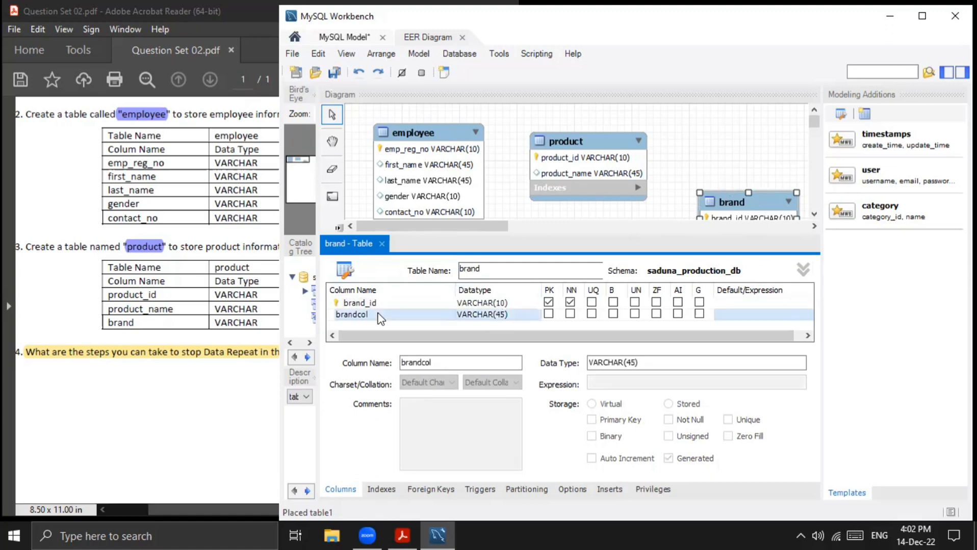
click(378, 314)
text(br)
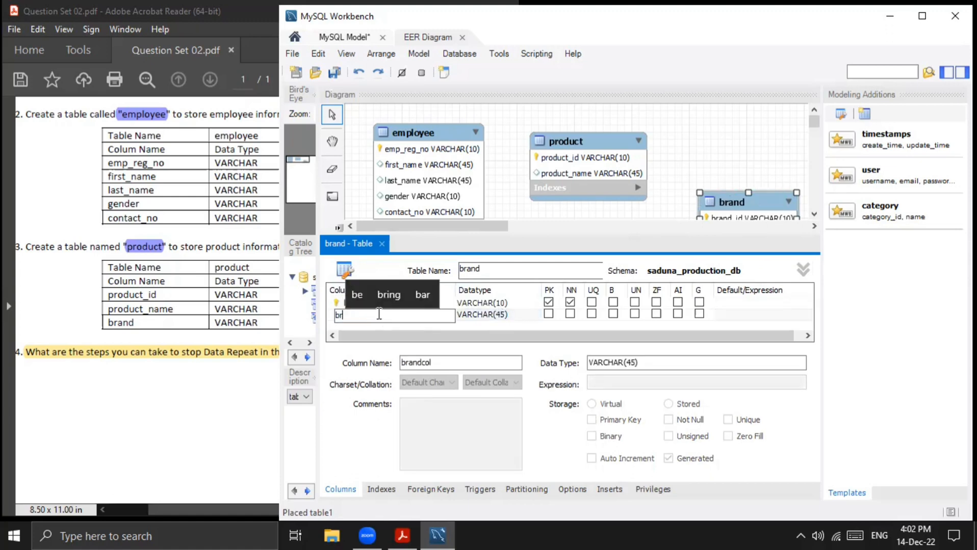
text(and_n)
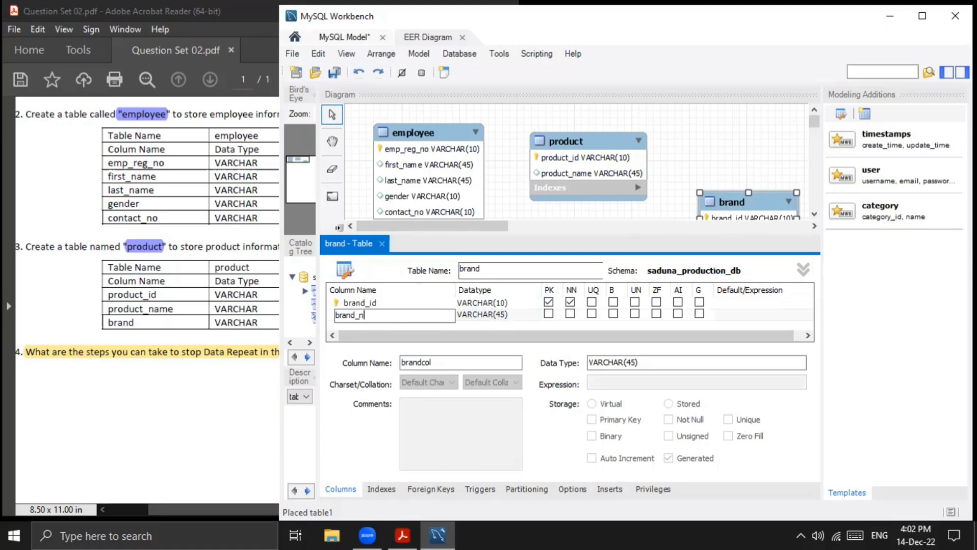
text(ame)
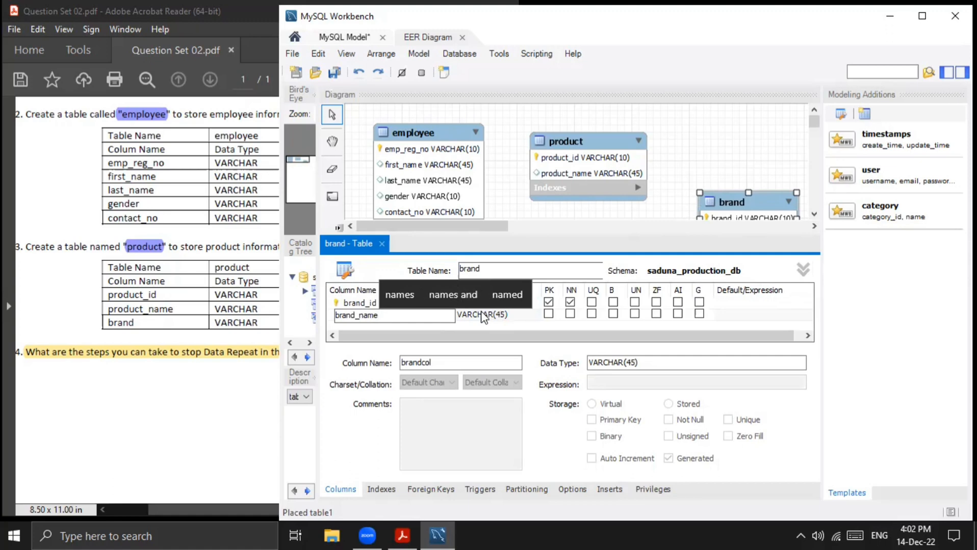
key(Return)
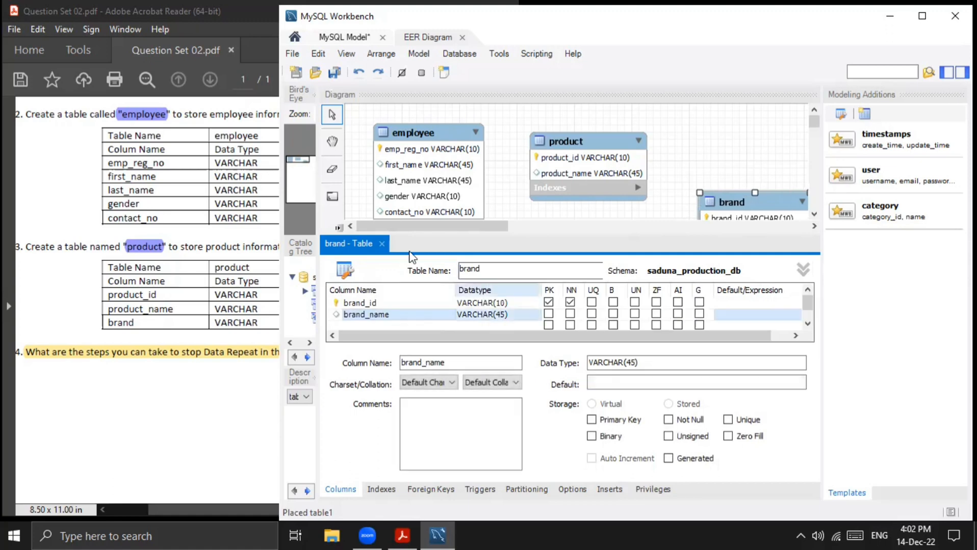
click(381, 244)
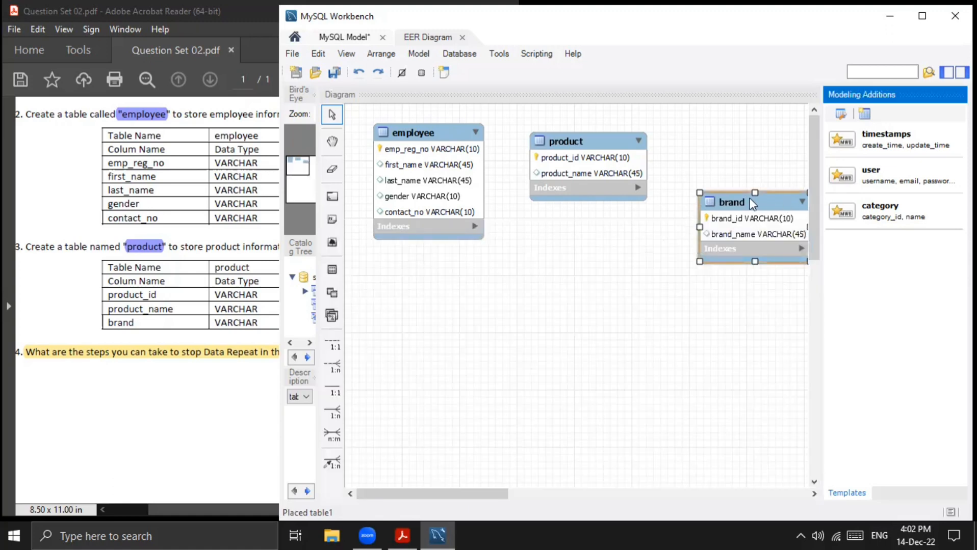
Step: Move the brand table below the product table and create a 1:n non-identifying relationship with the foreign key in product, referencing brand
drag(749, 198, 582, 266)
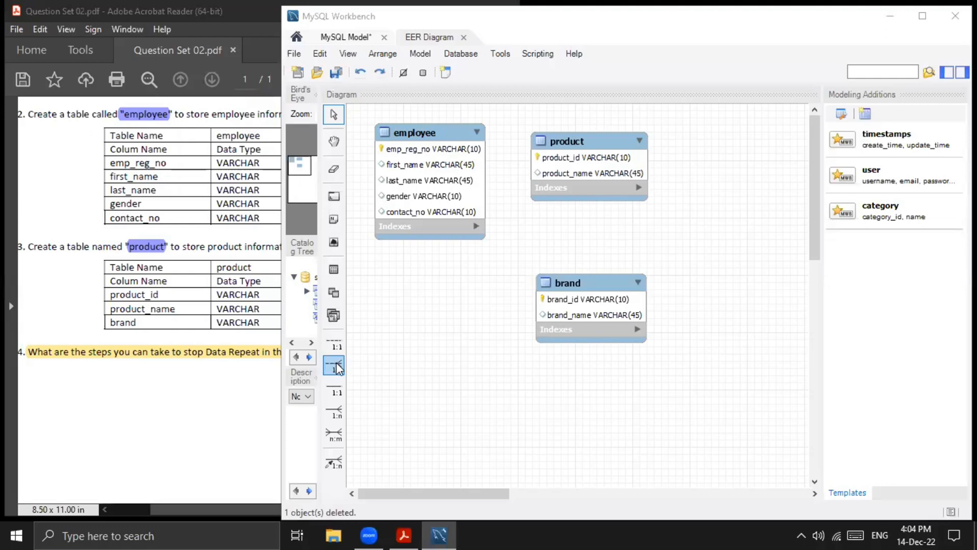
click(336, 363)
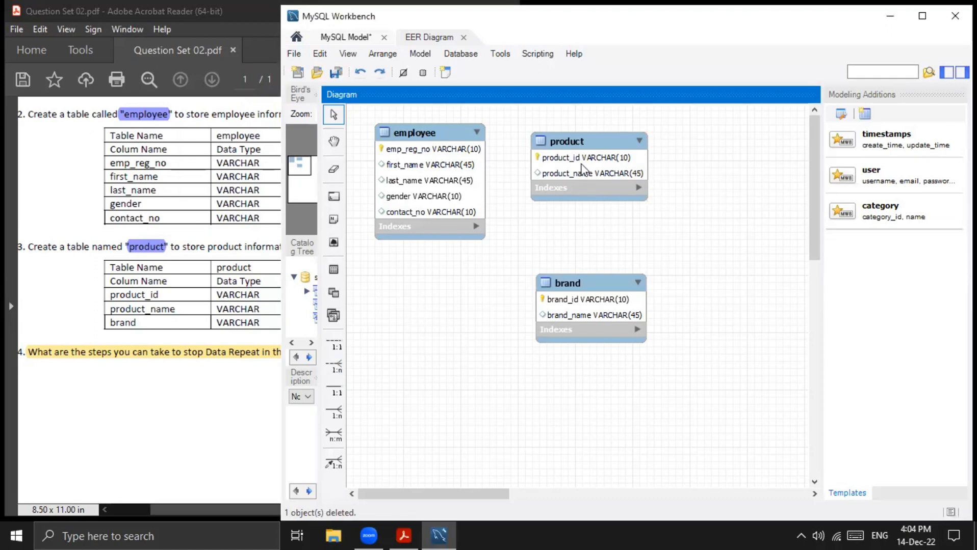
click(583, 168)
click(334, 365)
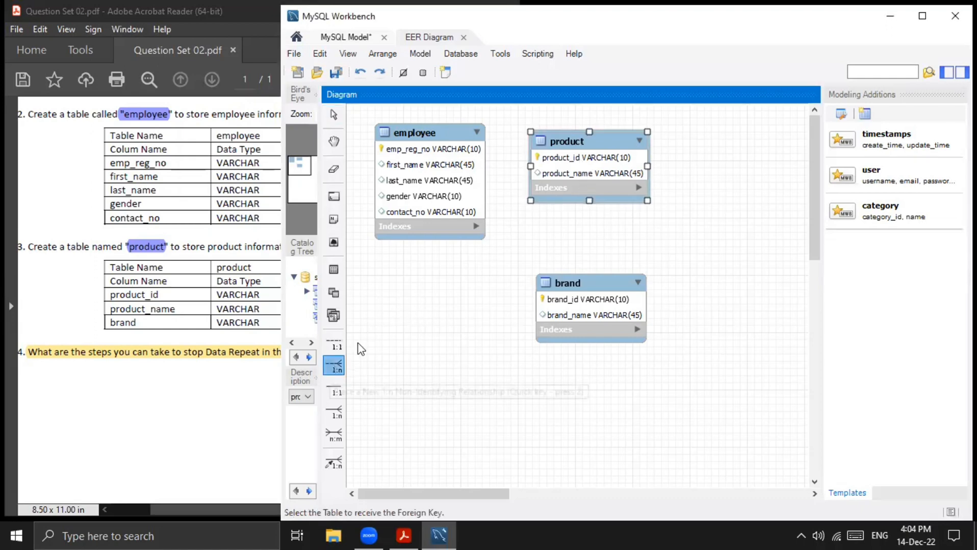
click(551, 174)
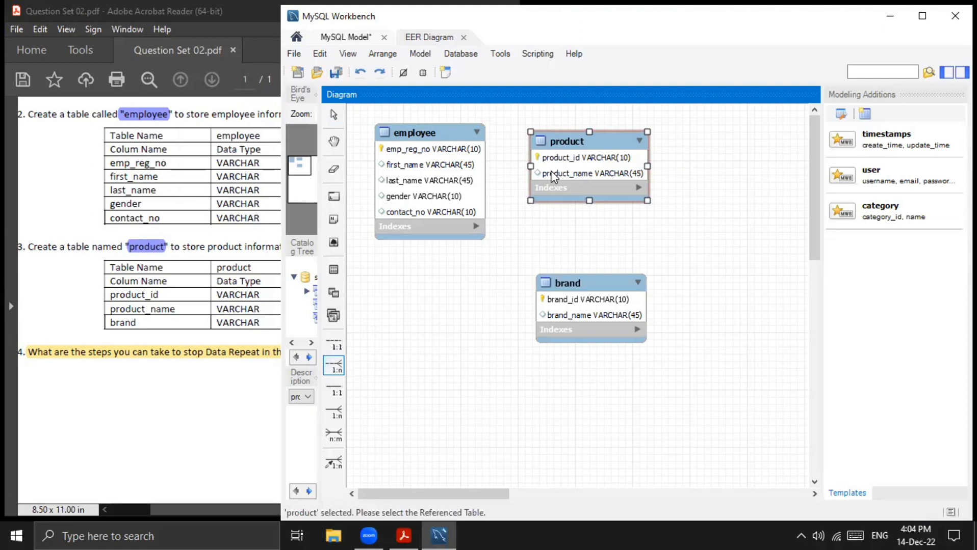
click(571, 297)
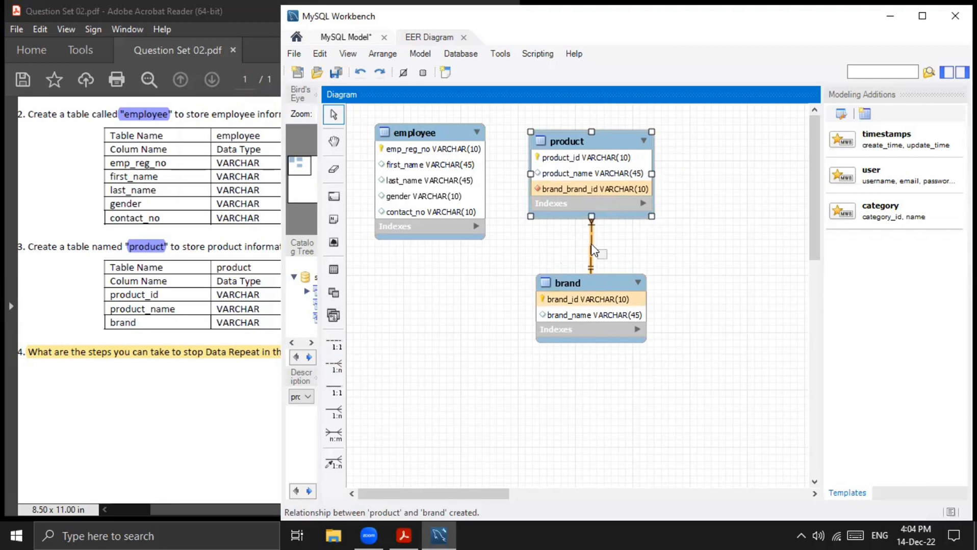
Step: Minimize the question set PDF window and the MySQL Workbench window to show the desktop
click(219, 386)
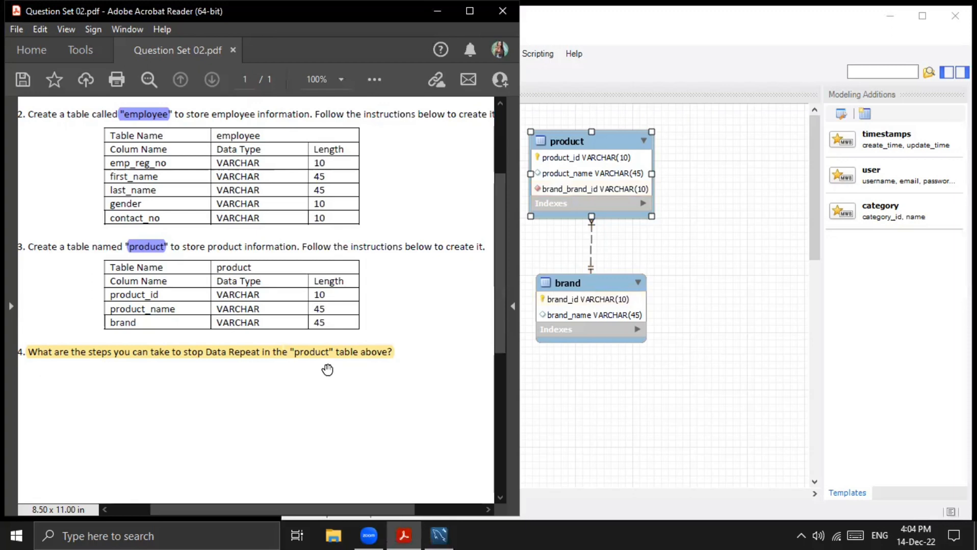
click(437, 10)
click(888, 15)
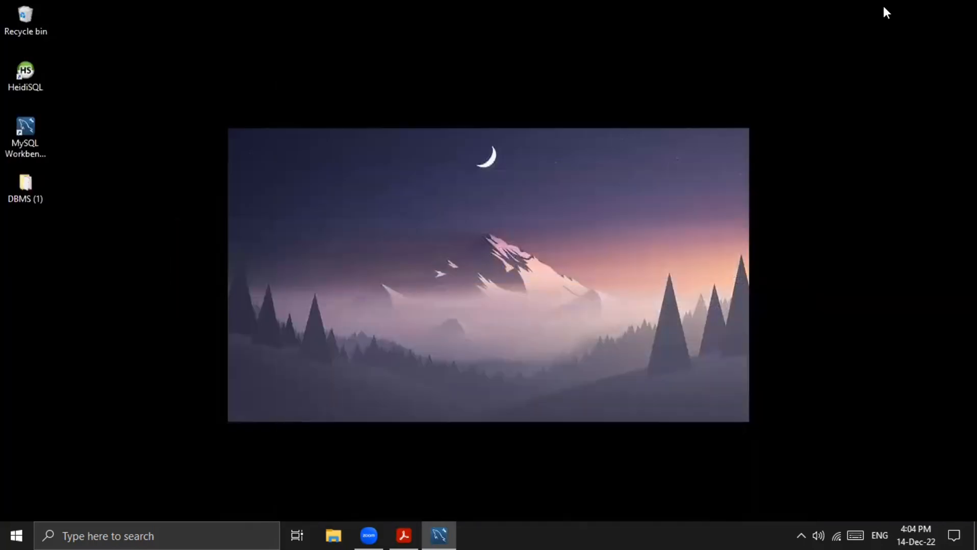